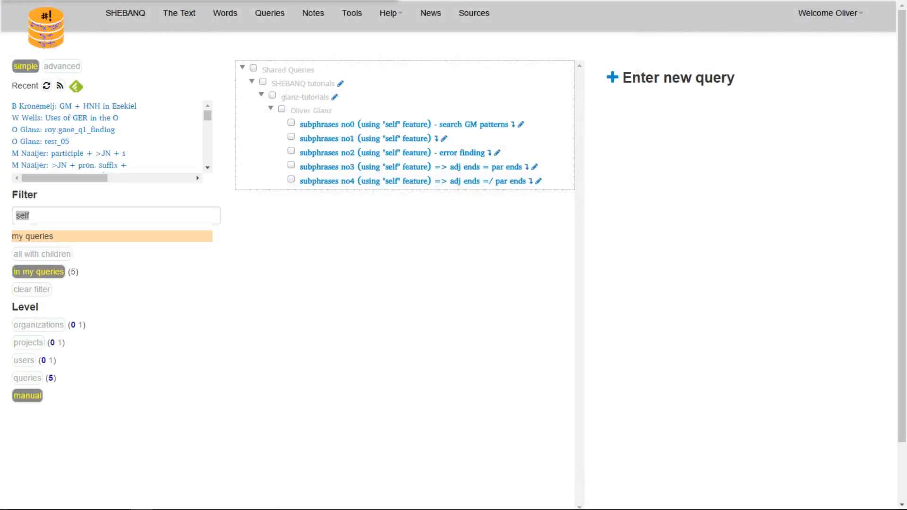
# Open the ETCBC feature documentation and review its sectional and word feature categories.
pyautogui.click(388, 13)
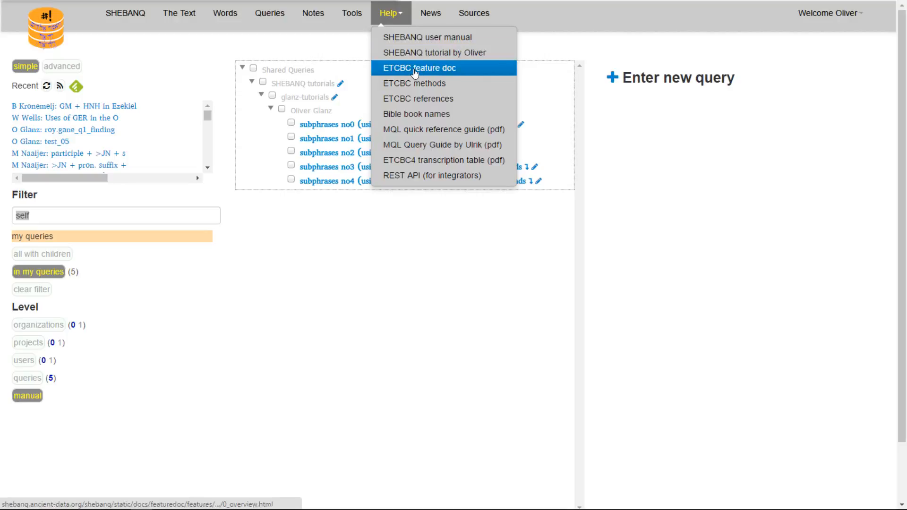
pyautogui.click(414, 70)
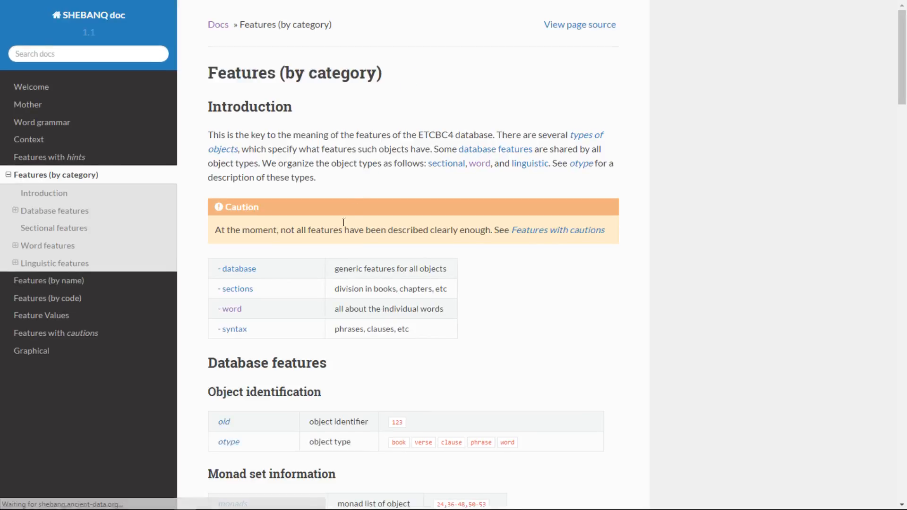
pyautogui.scroll(-2, 284, 245)
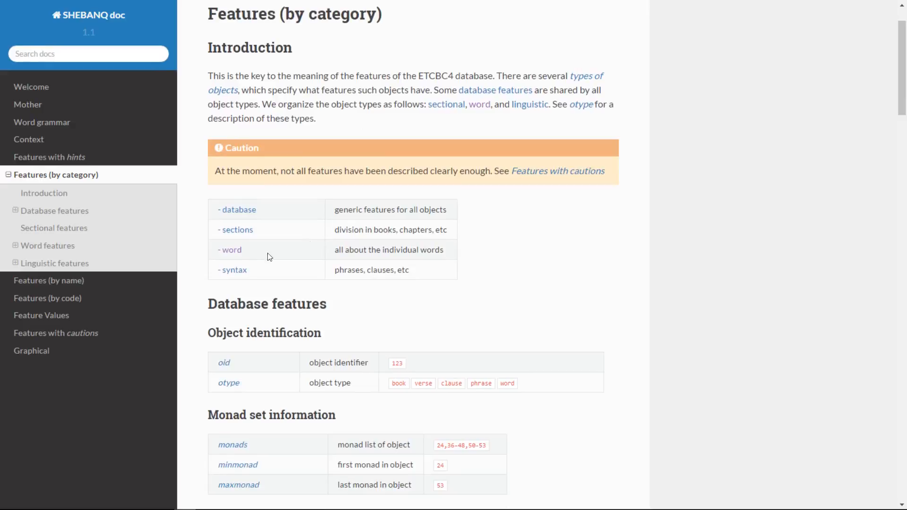
pyautogui.click(235, 256)
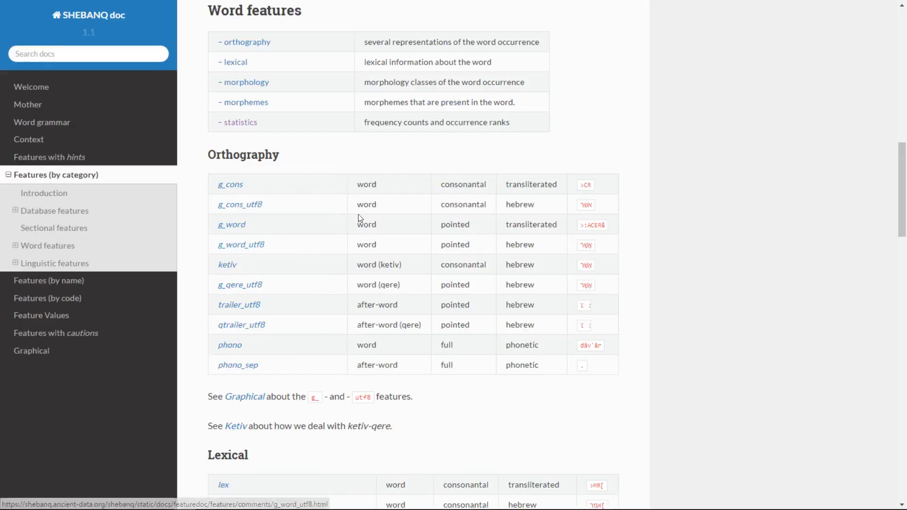
pyautogui.scroll(5, 271, 63)
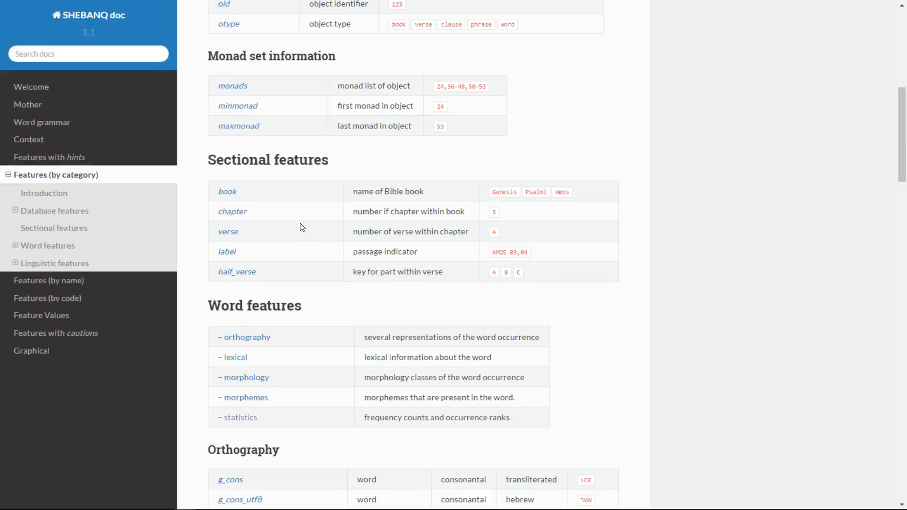
# Read the documentation page for the book feature with its list of book names, and return to the features overview.
pyautogui.click(229, 193)
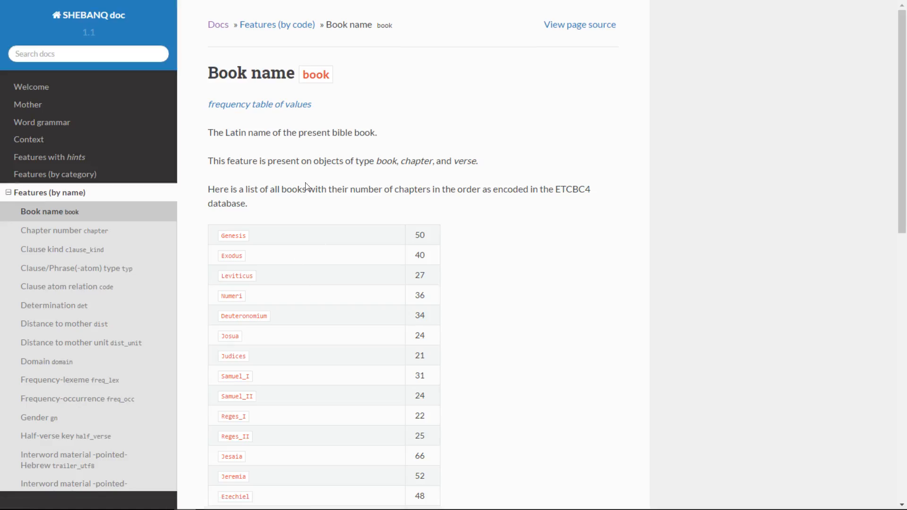
pyautogui.scroll(-4, 289, 229)
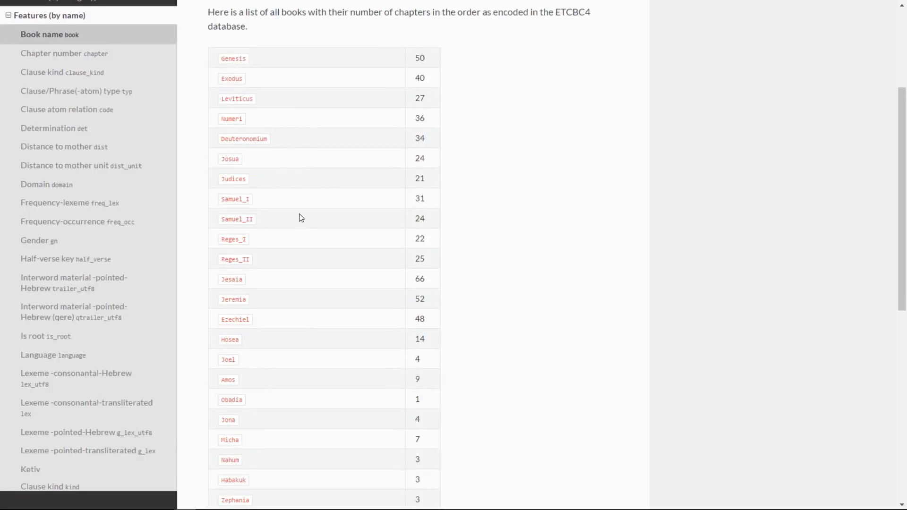
pyautogui.scroll(4, 314, 229)
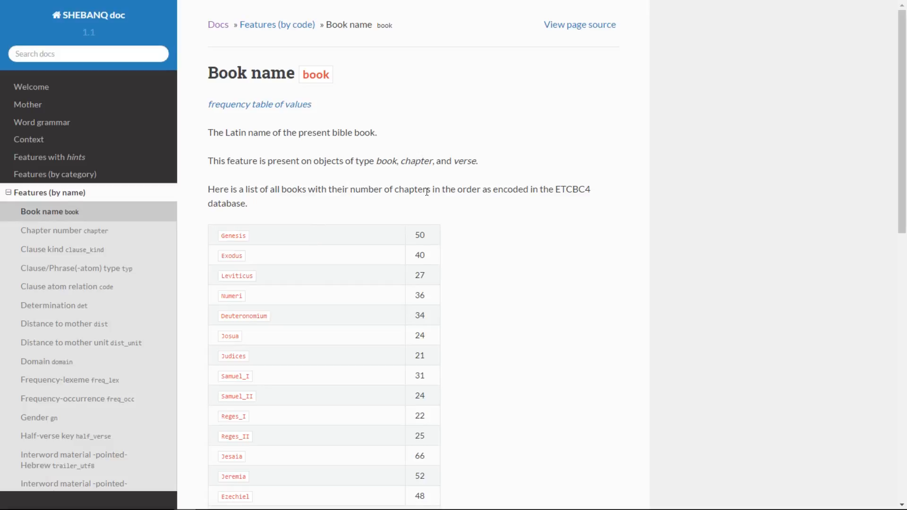
pyautogui.hotkey('alt', 'Left')
pyautogui.scroll(-5, 438, 204)
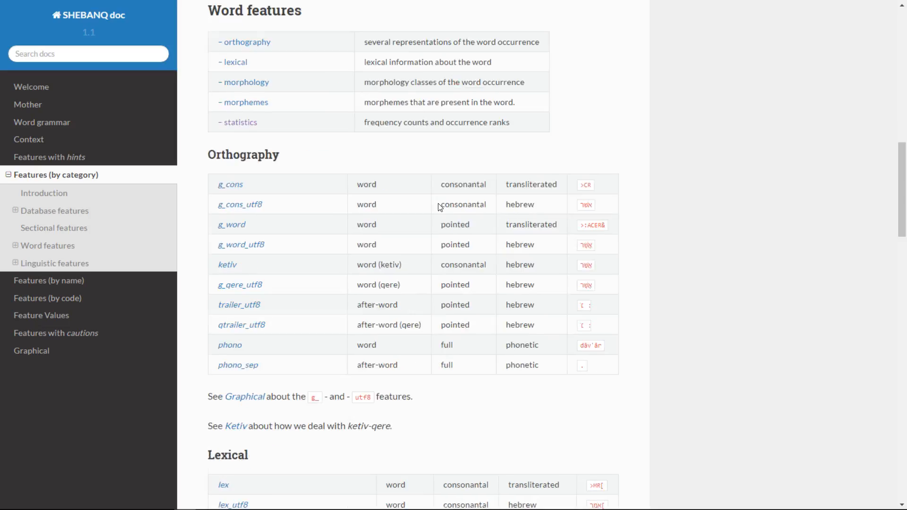
pyautogui.scroll(11, 438, 204)
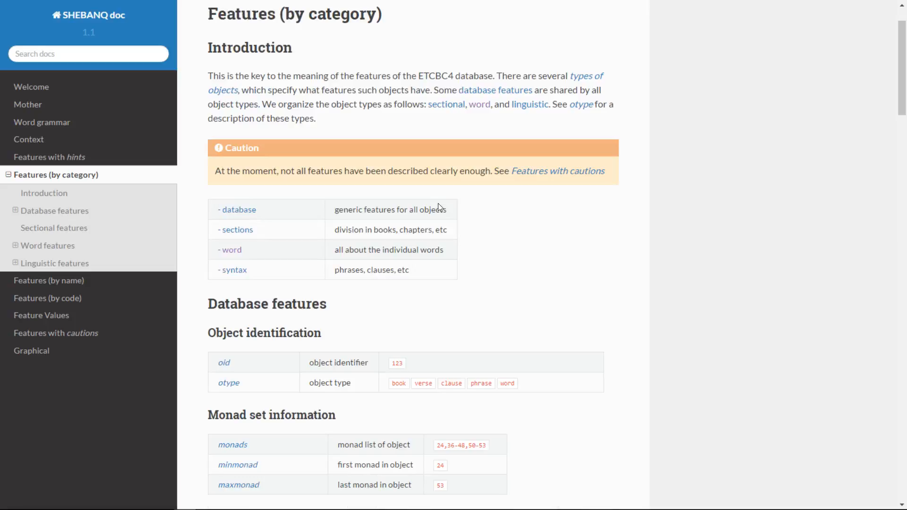
pyautogui.hotkey('alt', 'Left')
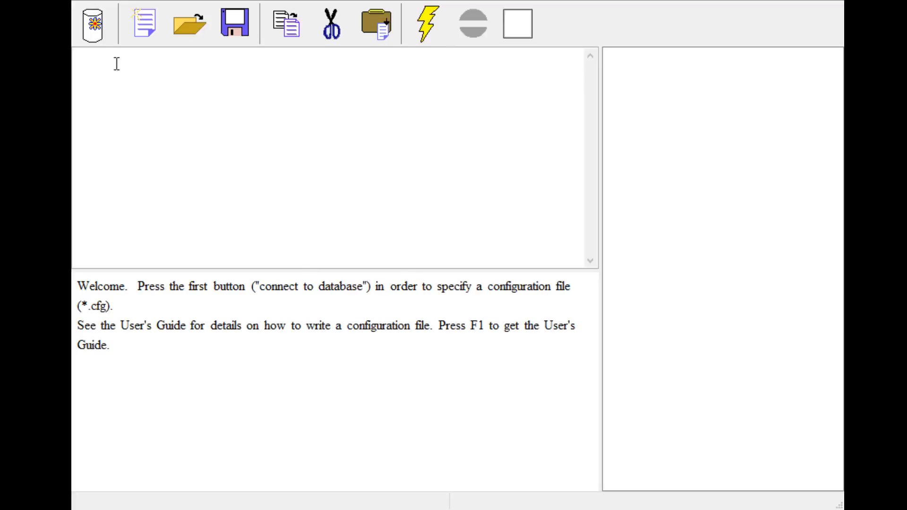
# Connect the Emdros query tool to the bhs4 database and begin the query with "select all objects where".
pyautogui.click(94, 26)
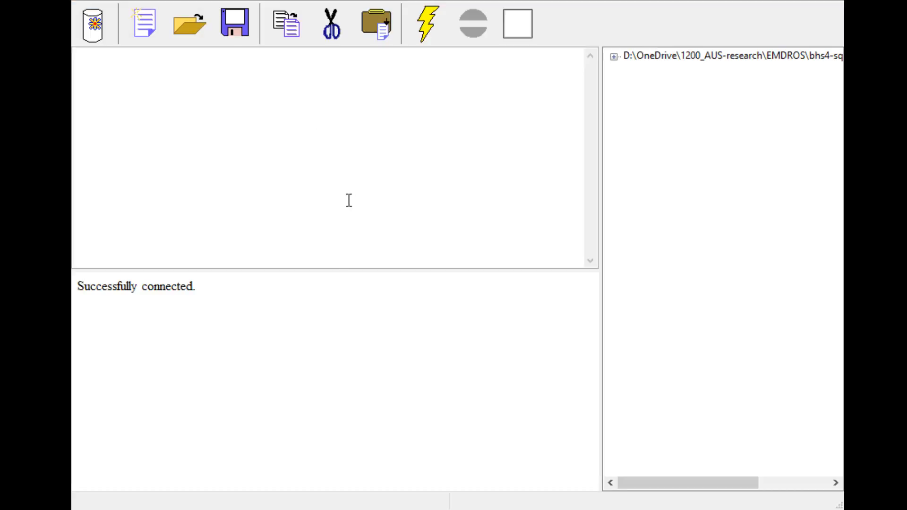
pyautogui.click(201, 139)
pyautogui.write('select all objects')
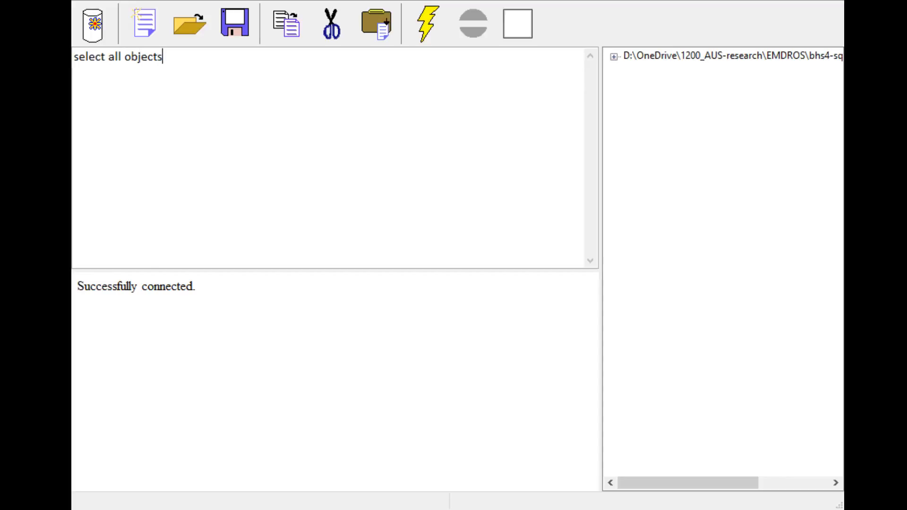
pyautogui.write(' where')
# Examine the database's object types, the features of the word object and the possible values of its nu feature.
pyautogui.click(615, 57)
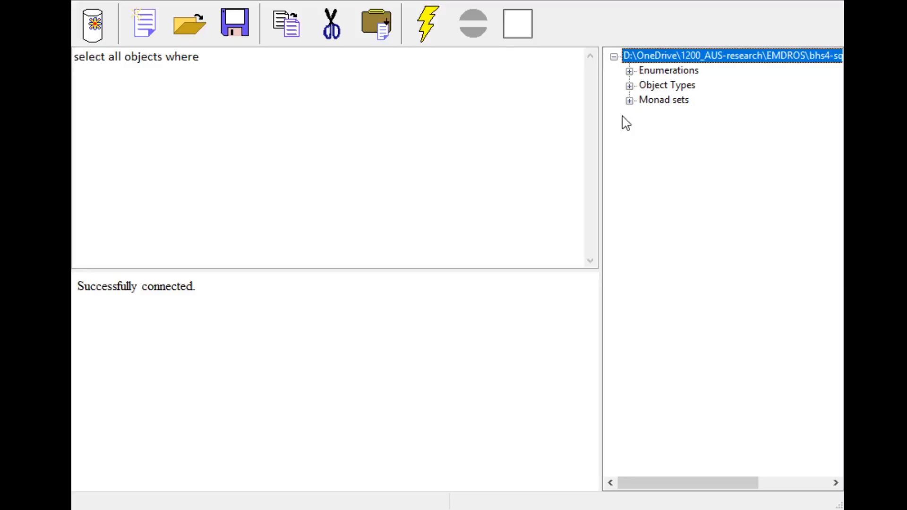
pyautogui.click(629, 87)
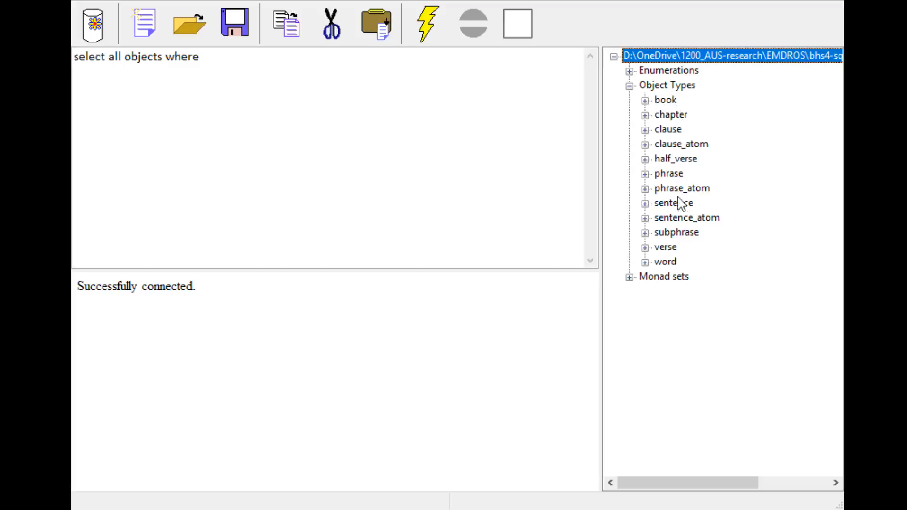
pyautogui.click(646, 264)
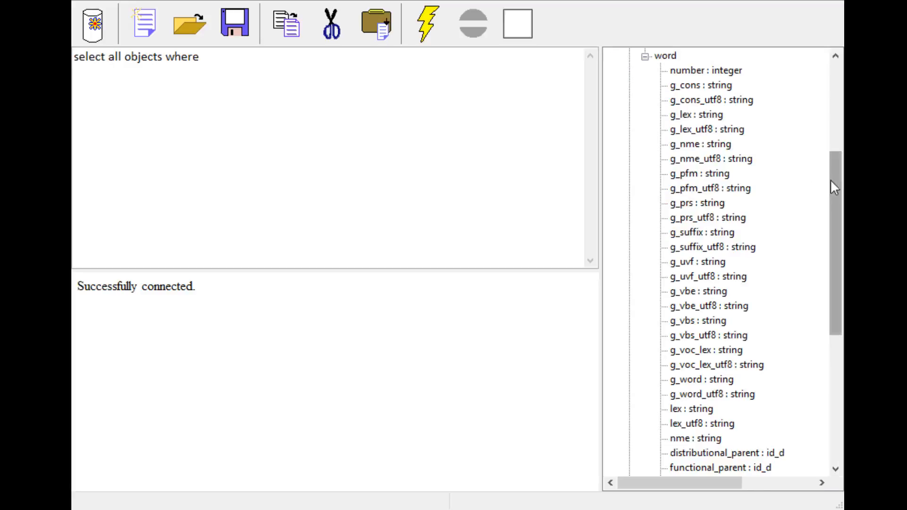
pyautogui.moveTo(833, 186); pyautogui.dragTo(825, 312)
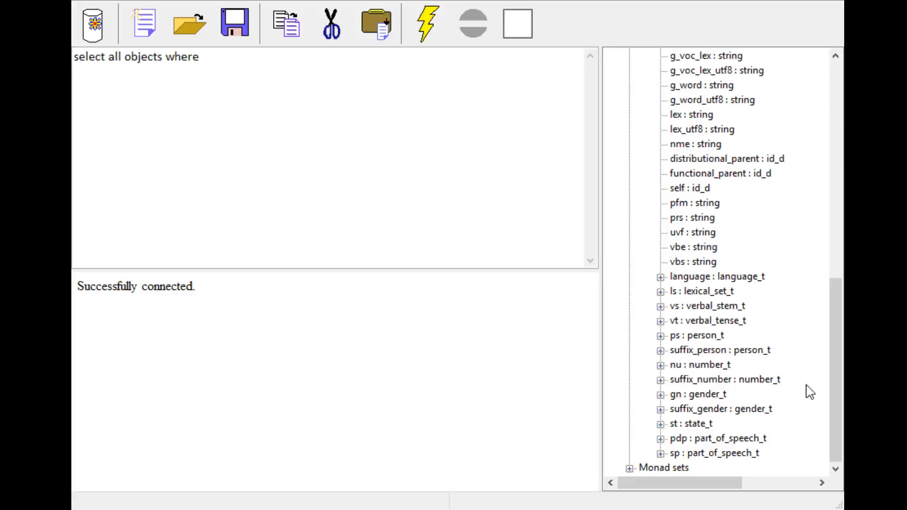
pyautogui.click(660, 365)
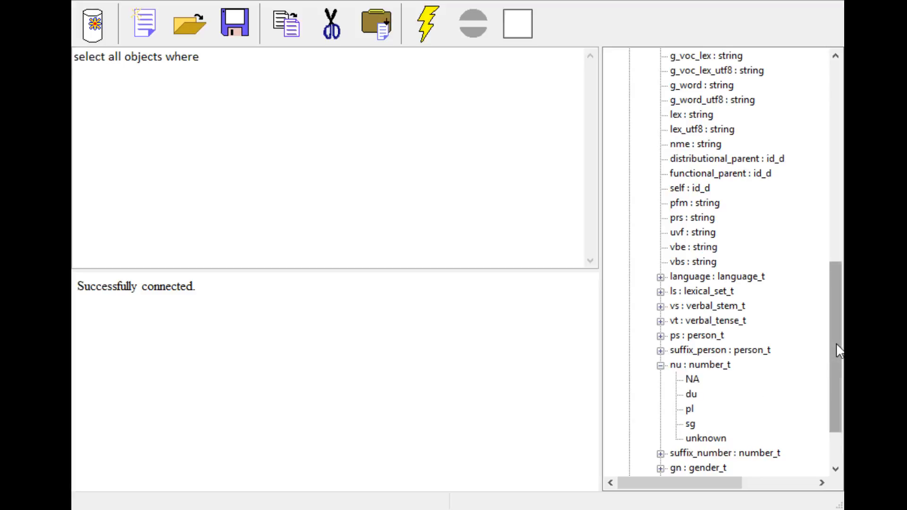
pyautogui.moveTo(836, 344); pyautogui.dragTo(836, 394)
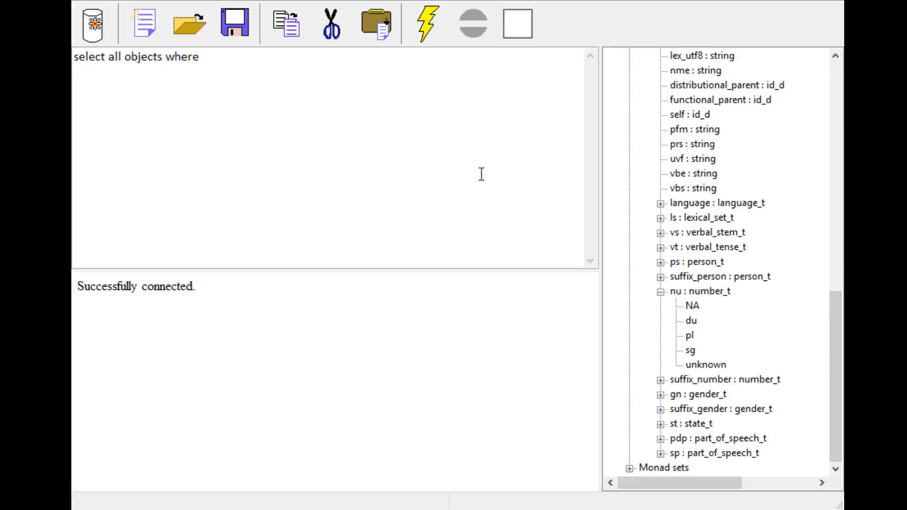
pyautogui.moveTo(825, 324); pyautogui.dragTo(830, 90)
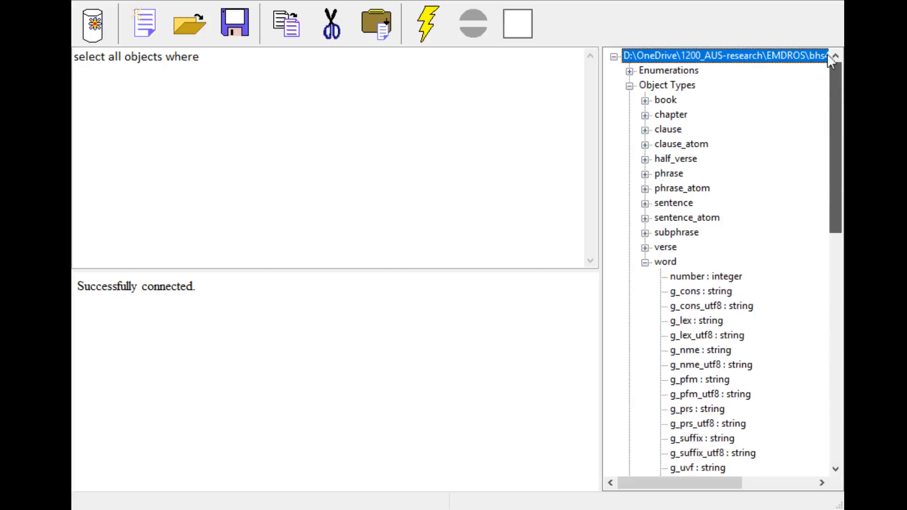
pyautogui.click(645, 263)
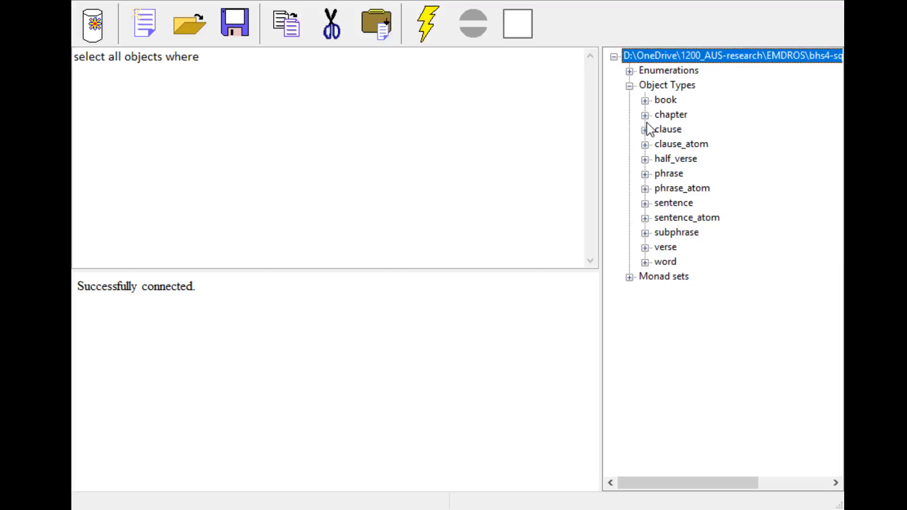
# Add the line "[book book = Genesis" below the select line, checking the book object's available names in the database tree.
pyautogui.click(178, 83)
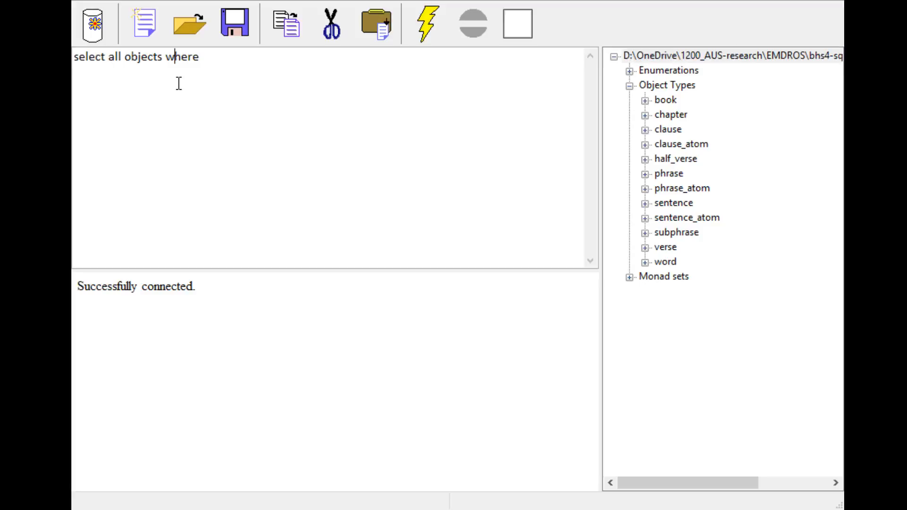
pyautogui.click(217, 62)
pyautogui.press('Return')
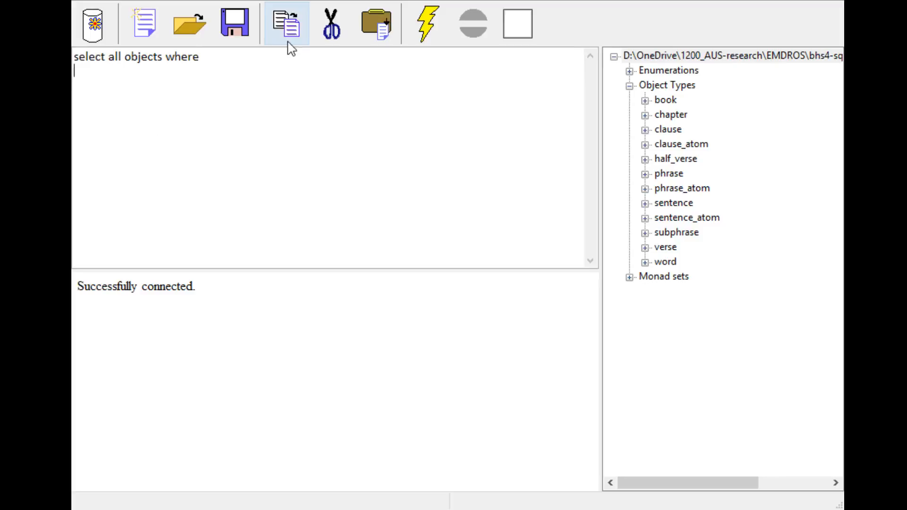
pyautogui.write('[')
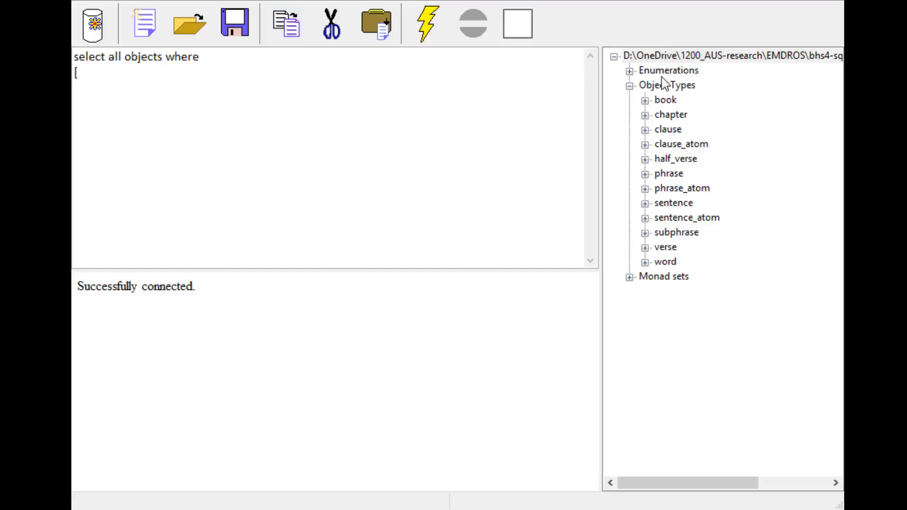
pyautogui.click(646, 101)
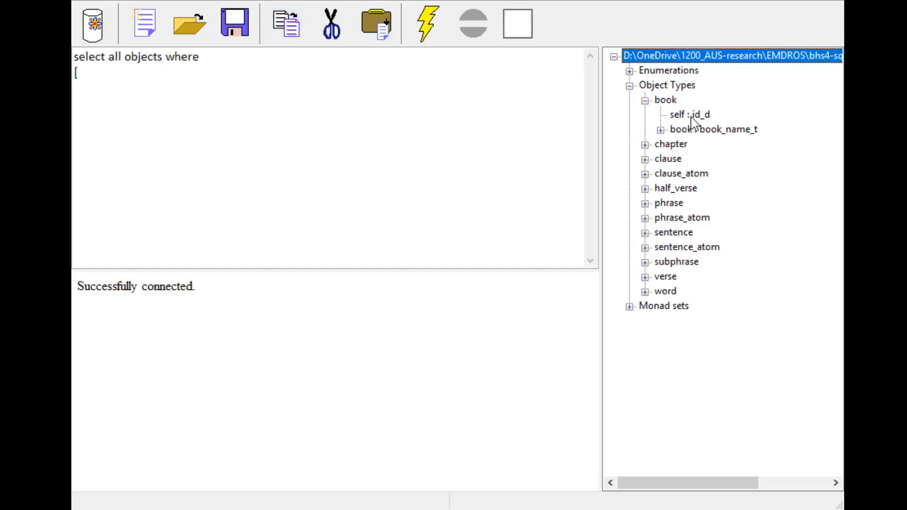
pyautogui.click(661, 131)
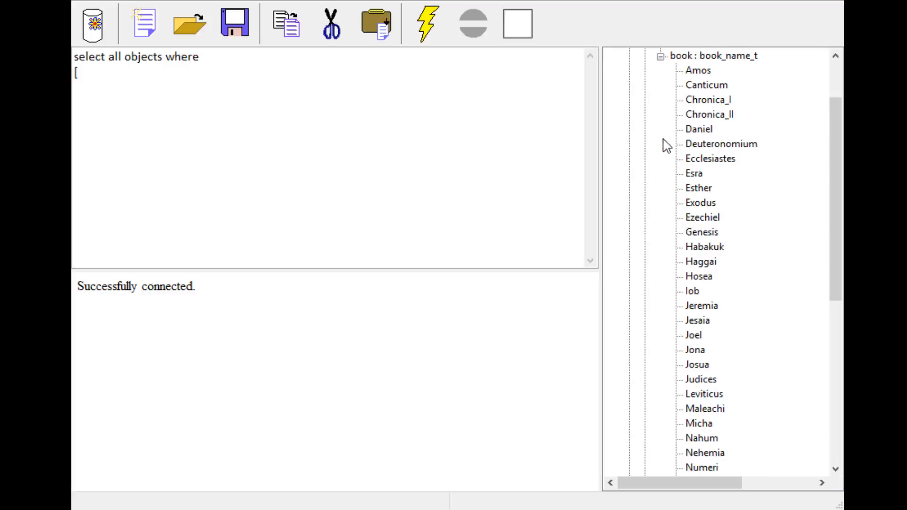
pyautogui.scroll(2, 737, 182)
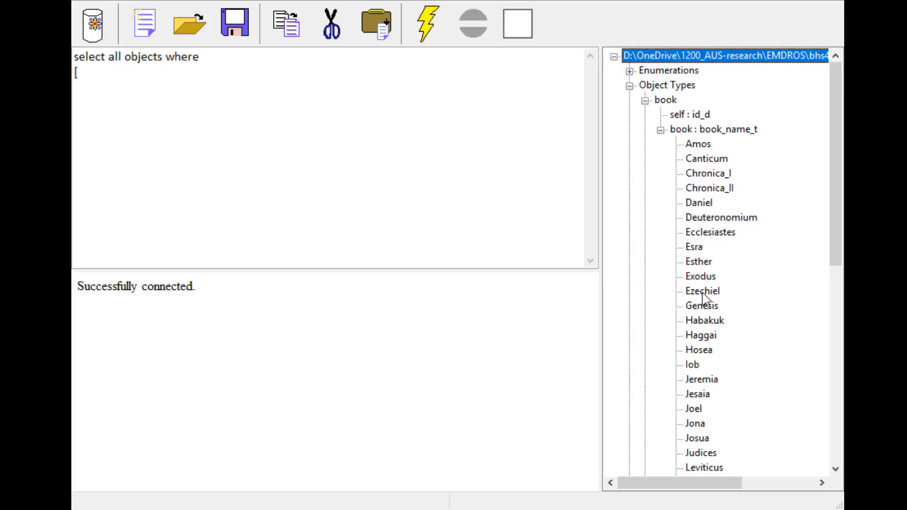
pyautogui.click(117, 75)
pyautogui.write('book')
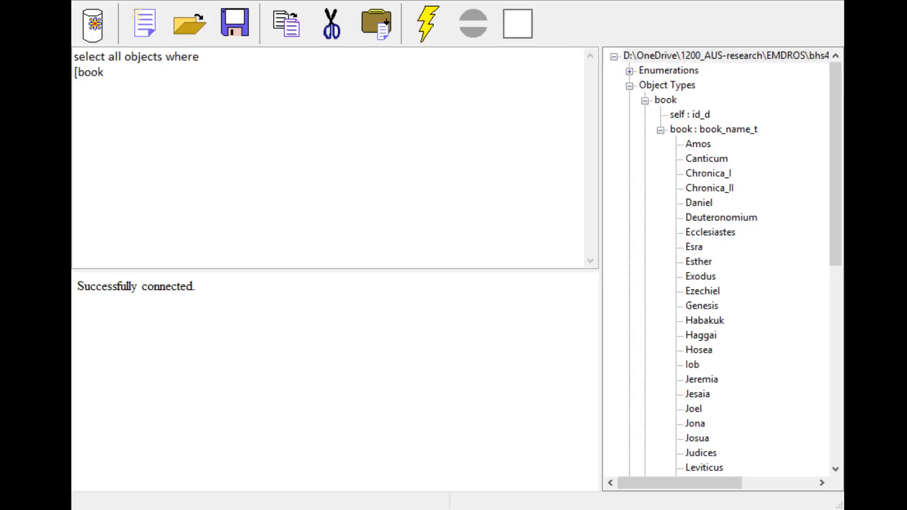
pyautogui.write(' book = Genesis')
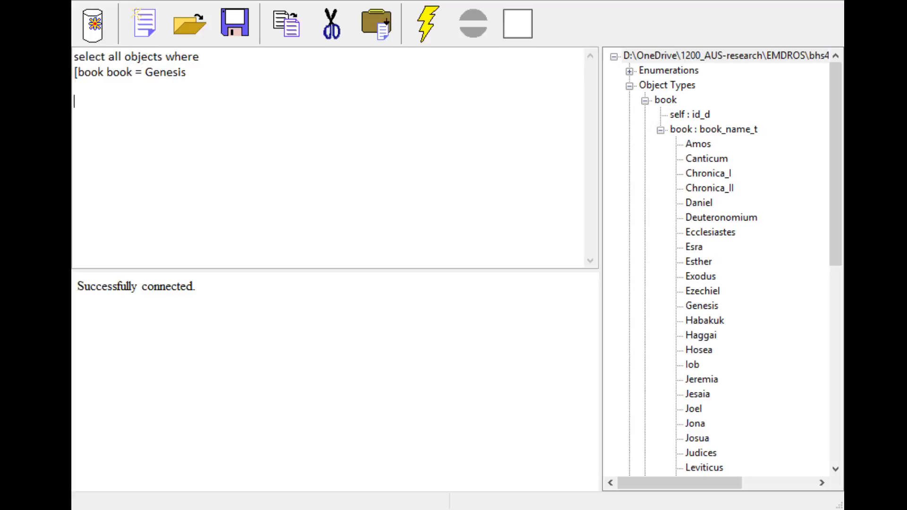
# Close the book block with "]" on its own line and start a nested "[word" block above it.
pyautogui.press('Return')
pyautogui.press('Return')
pyautogui.write(']')
pyautogui.press('Up')
pyautogui.write('[word')
# Examine the features of the word object in the database tree and select its lex feature.
pyautogui.click(645, 100)
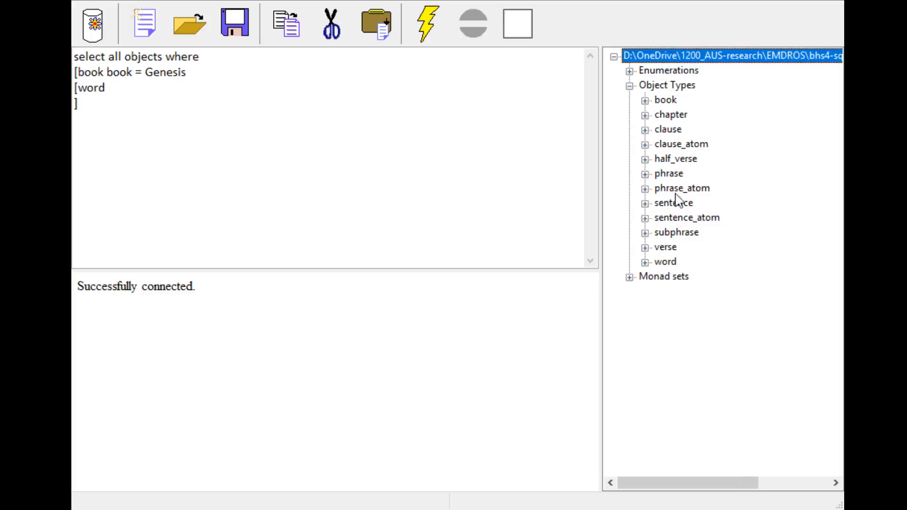
pyautogui.click(645, 263)
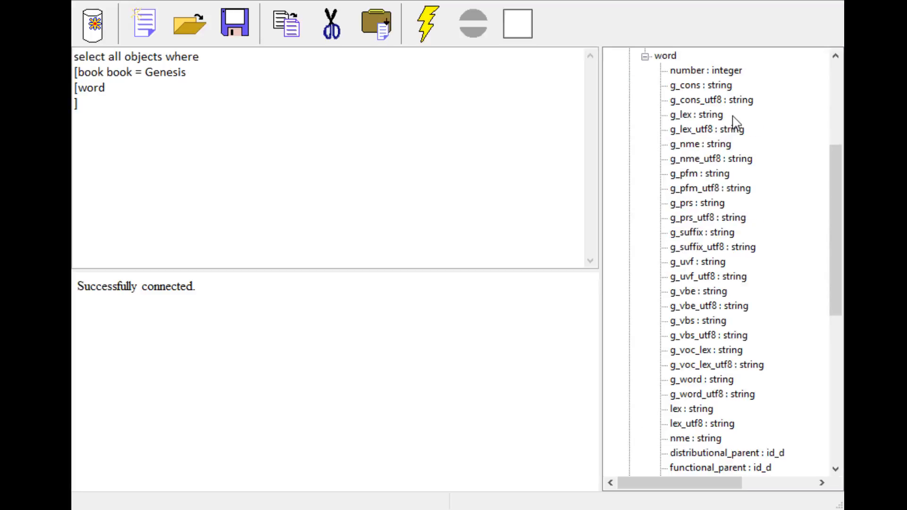
pyautogui.scroll(1, 733, 119)
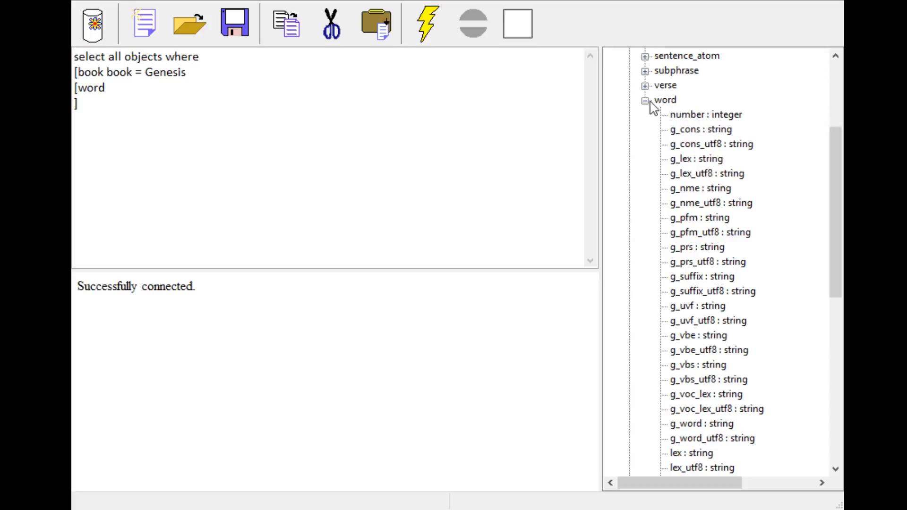
pyautogui.scroll(-7, 741, 174)
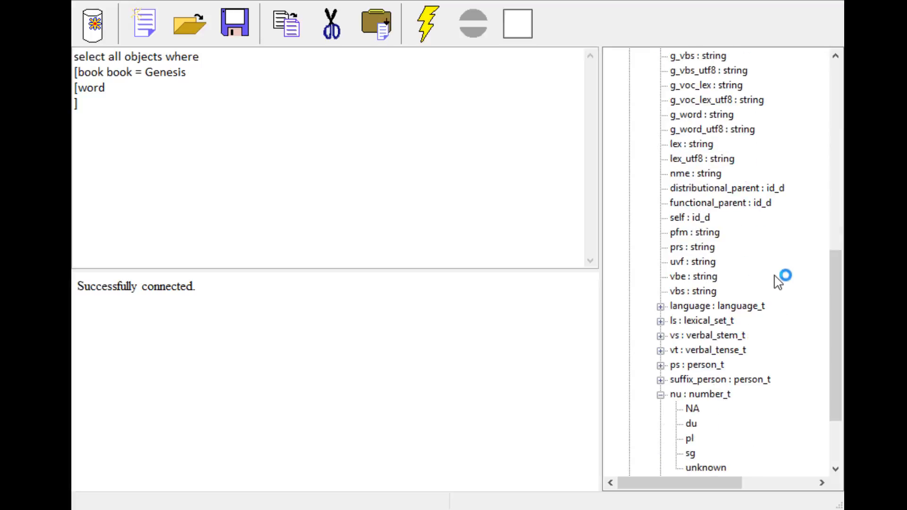
pyautogui.scroll(2, 778, 268)
pyautogui.scroll(4, 776, 262)
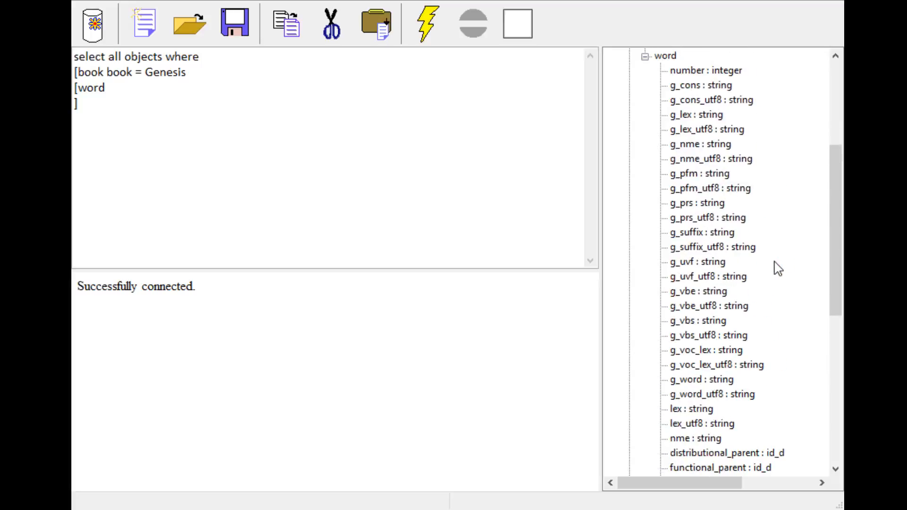
pyautogui.scroll(-1, 777, 267)
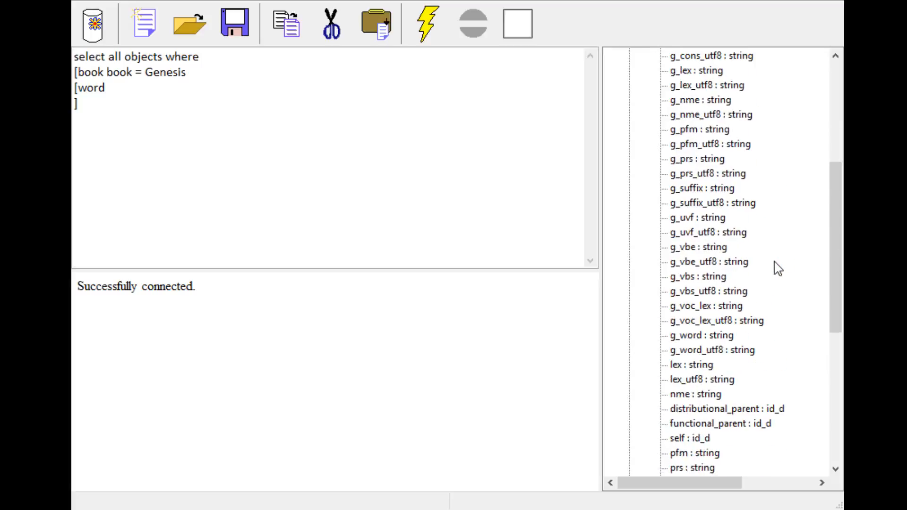
pyautogui.click(682, 365)
# Add the condition lex = ">BRHM/" to the word block and close the block with "]".
pyautogui.click(115, 90)
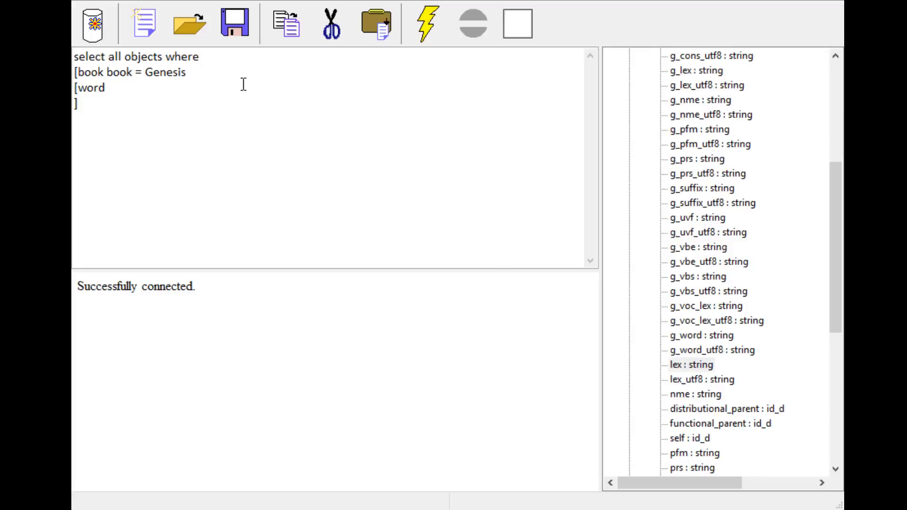
pyautogui.write('lex')
pyautogui.write('= ">BRH')
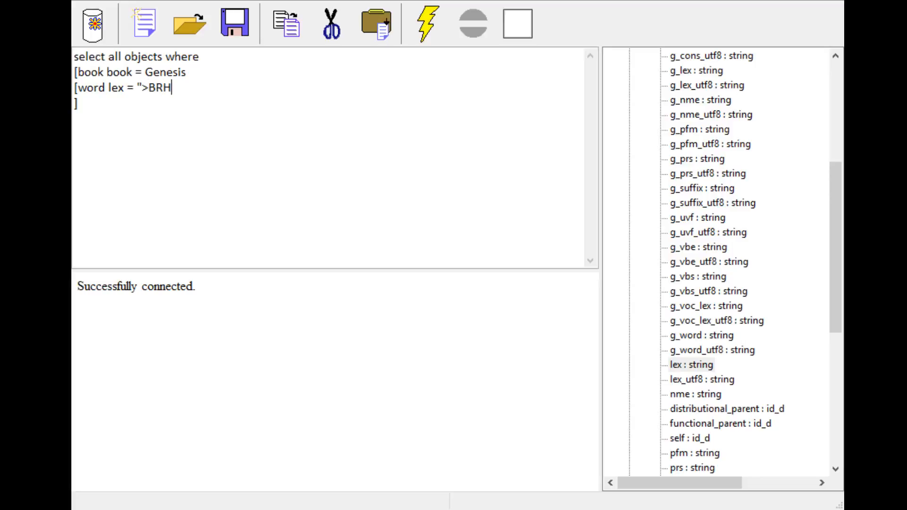
pyautogui.write('M/"[')
pyautogui.press('BackSpace')
pyautogui.write(']')
# Insert the FOCUS keyword before lex in the word block and indent that line one level.
pyautogui.click(108, 87)
pyautogui.write('FOCUS')
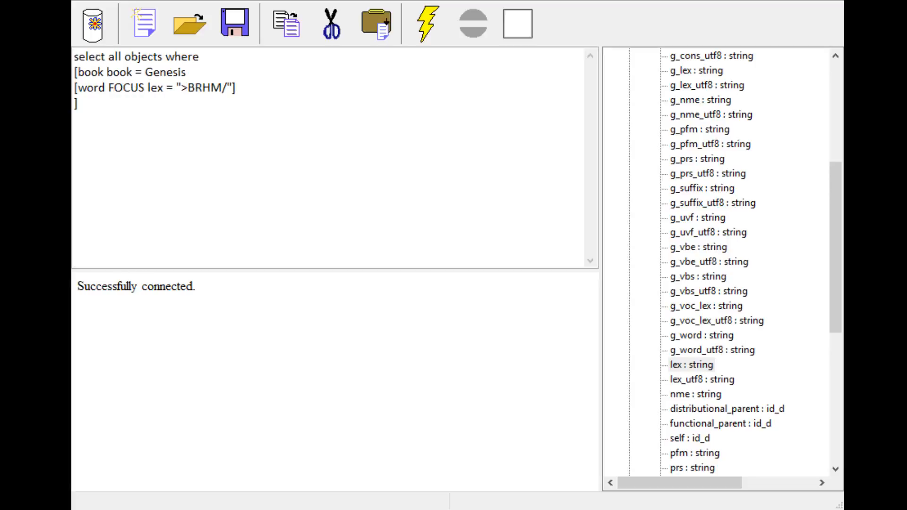
pyautogui.press('Tab')
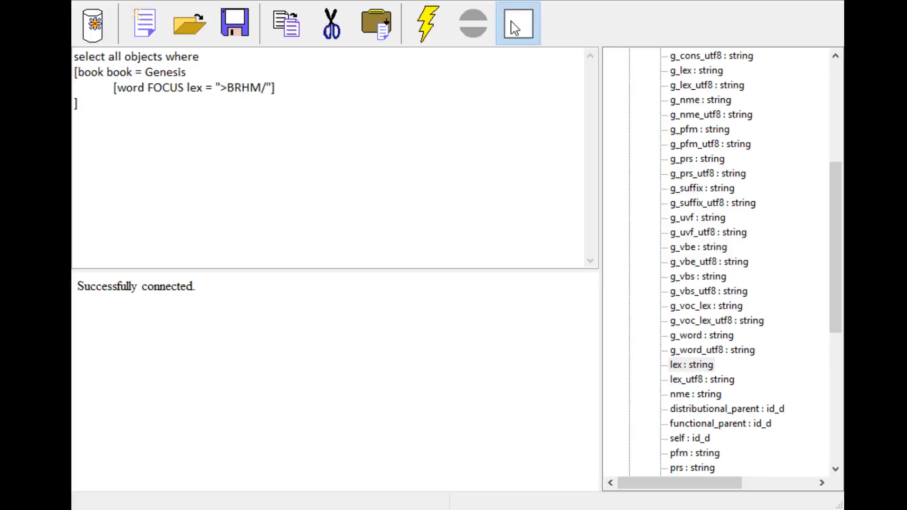
# Run the query and review its first solution in an enlarged results area.
pyautogui.press('F5')
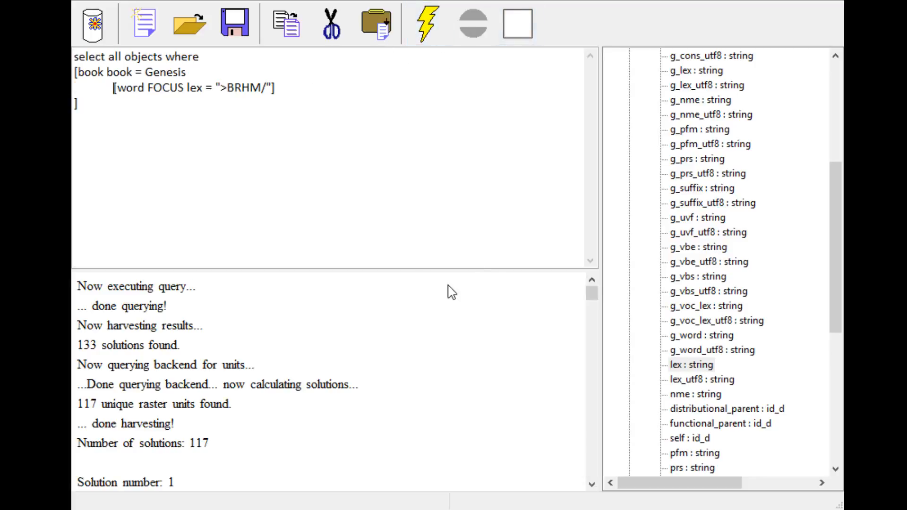
pyautogui.moveTo(449, 269); pyautogui.dragTo(444, 142)
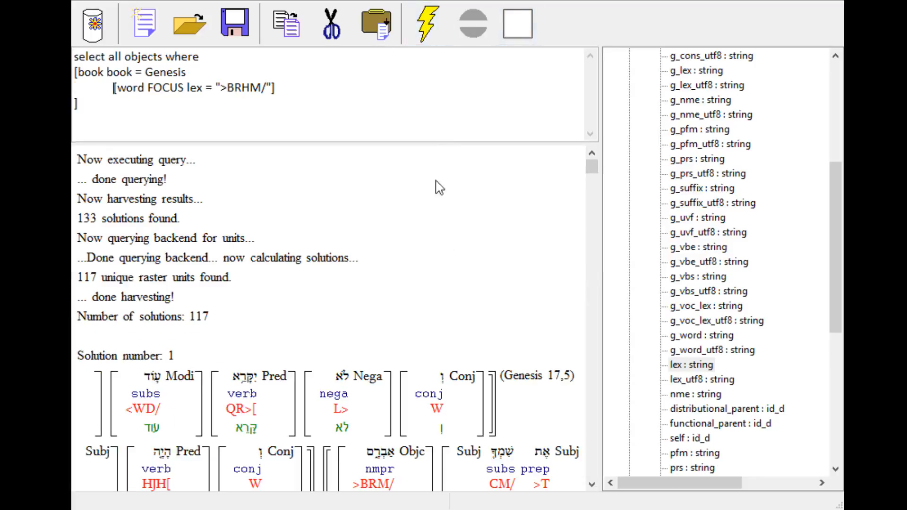
pyautogui.scroll(-5, 401, 206)
pyautogui.scroll(4, 401, 207)
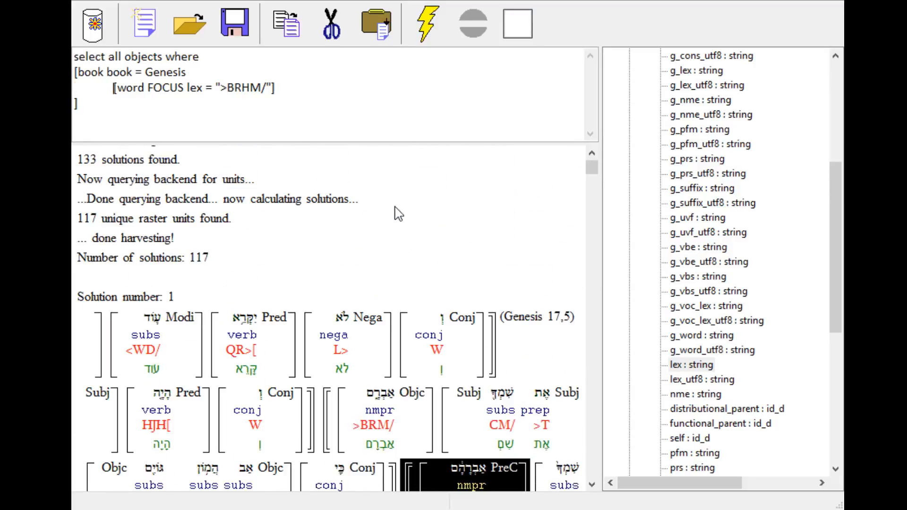
pyautogui.scroll(-3, 398, 214)
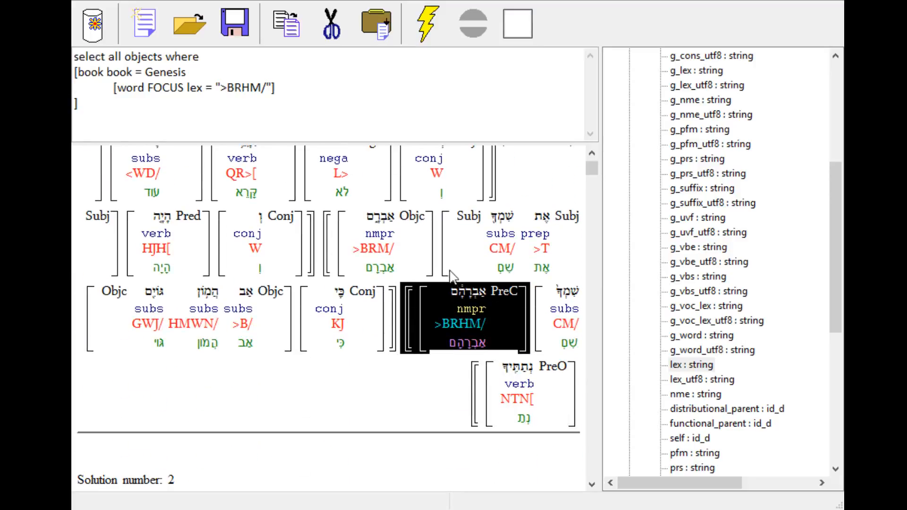
pyautogui.scroll(2, 451, 274)
pyautogui.scroll(2, 246, 194)
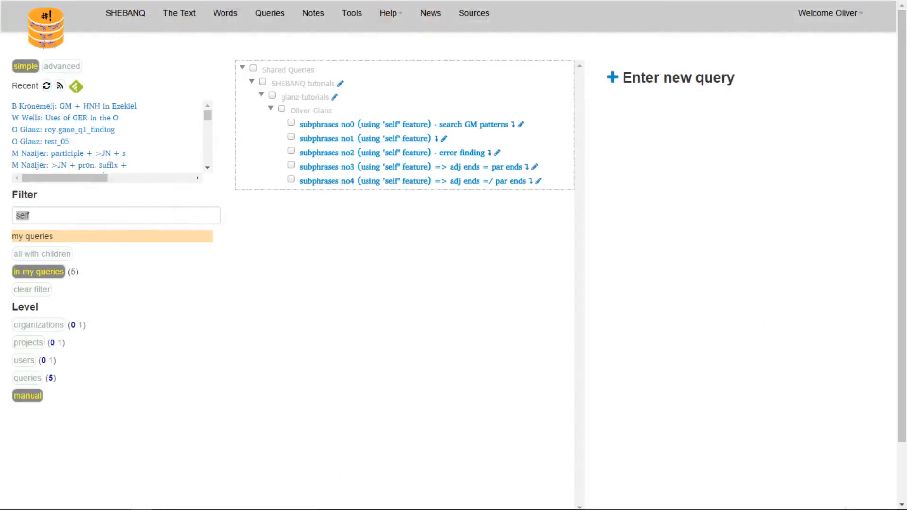
# Switch to SHEBANQ, filter your own queries by "test" and open the query test_05.
pyautogui.moveTo(99, 215); pyautogui.dragTo(2, 217)
pyautogui.write('test')
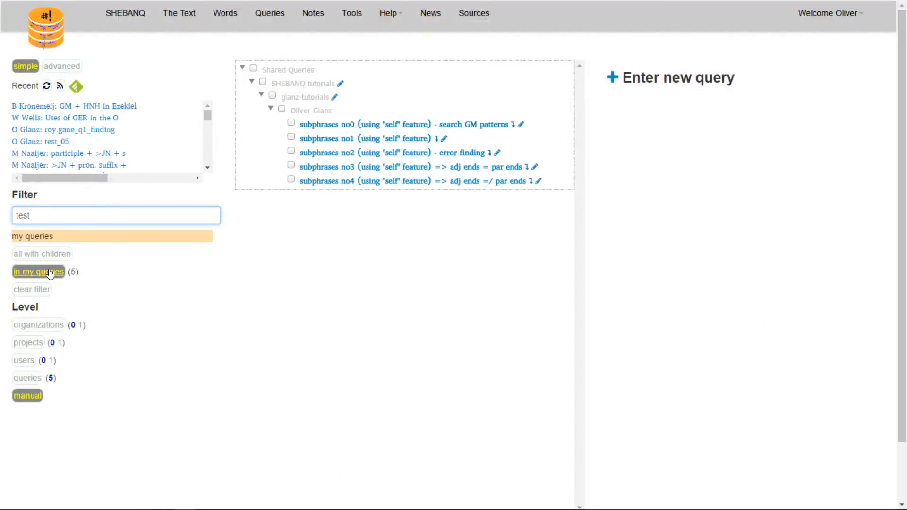
pyautogui.click(27, 271)
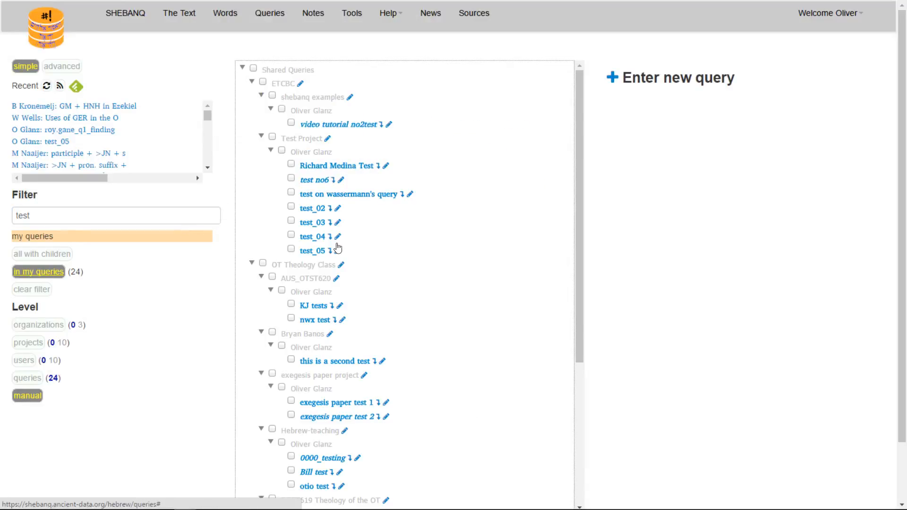
pyautogui.click(322, 255)
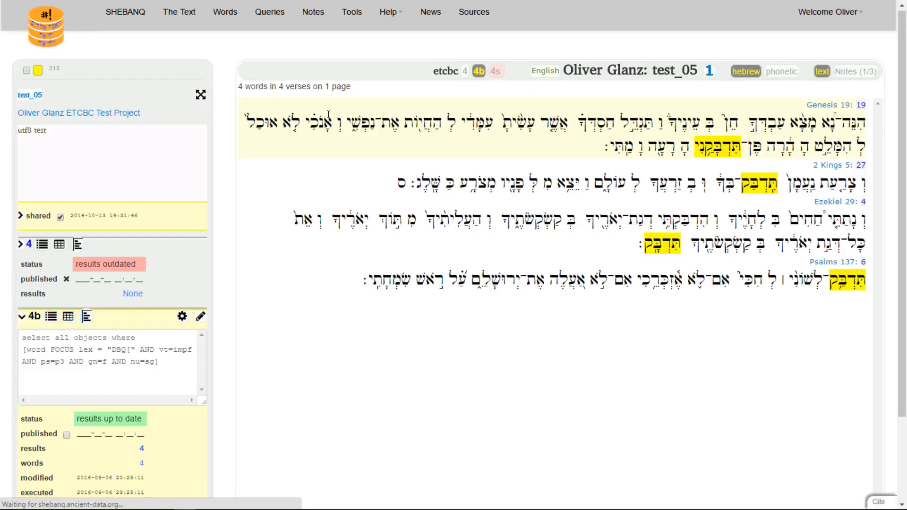
# Replace the 4b query text of test_05 with the complete Genesis query for ">BRHM/" and execute it.
pyautogui.click(200, 317)
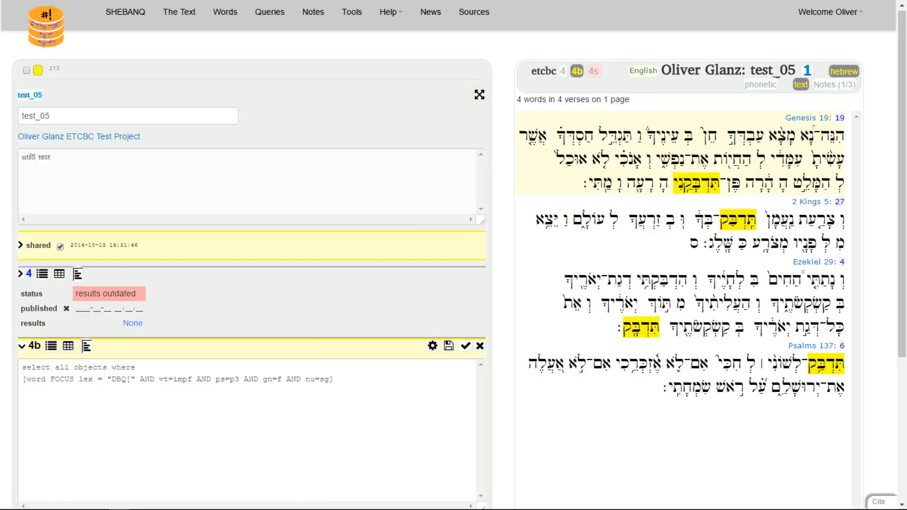
pyautogui.hotkey('ctrl', 'a')
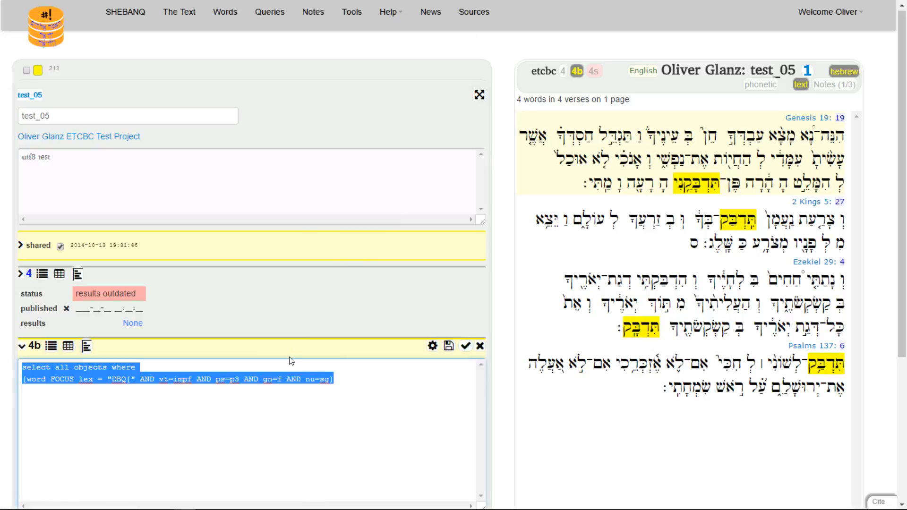
pyautogui.write('select all objects where [book book = Genesis \t[word FOCUS lex = ">BRHM/"] ]')
pyautogui.scroll(-3, 300, 329)
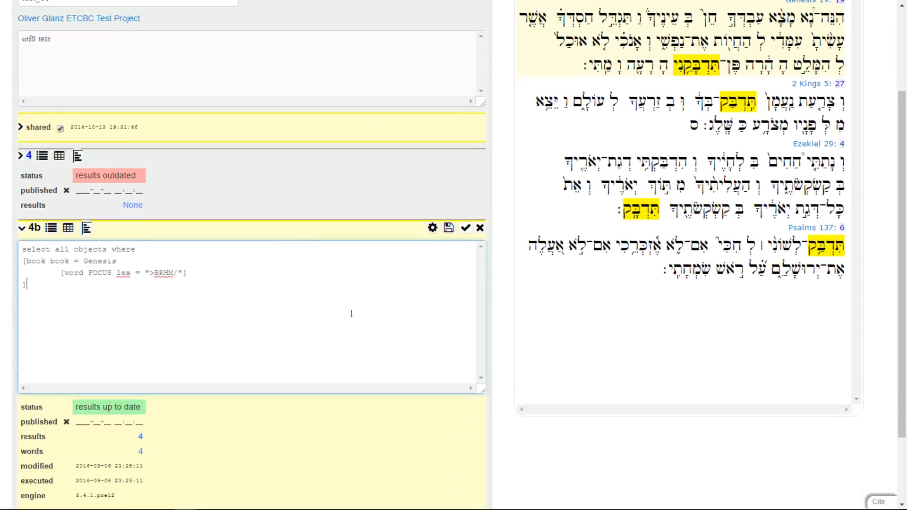
pyautogui.click(431, 228)
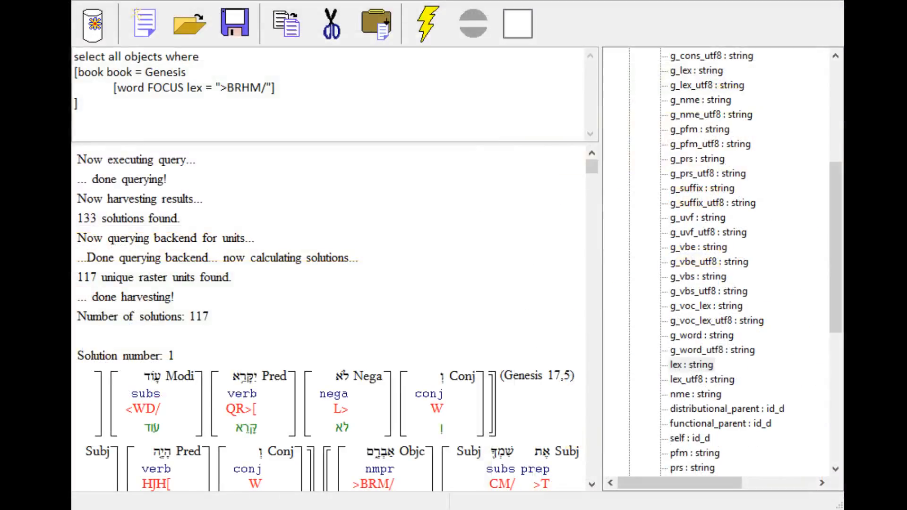
# Return to the Emdros query tool and examine the features of the book, chapter and verse object types.
pyautogui.hotkey('ctrl', 'a')
pyautogui.click(204, 72)
pyautogui.click(142, 71)
pyautogui.scroll(6, 772, 170)
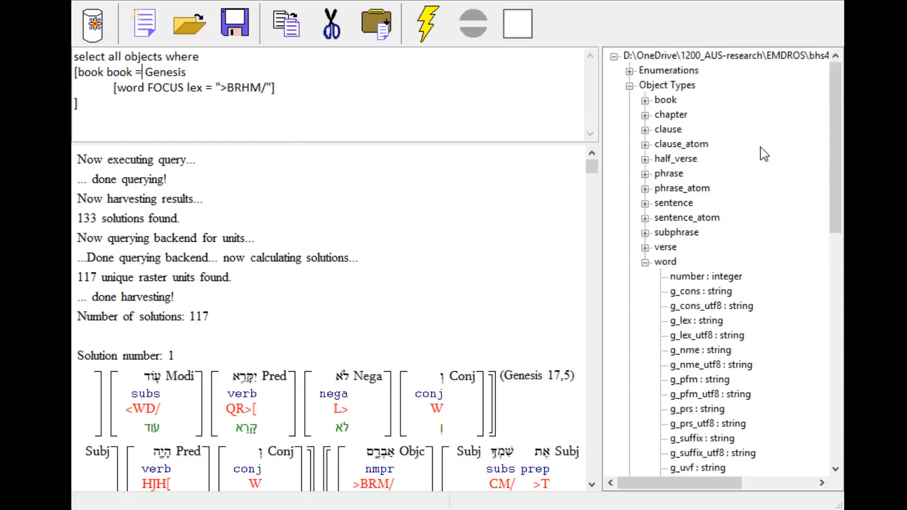
pyautogui.click(645, 100)
pyautogui.click(660, 86)
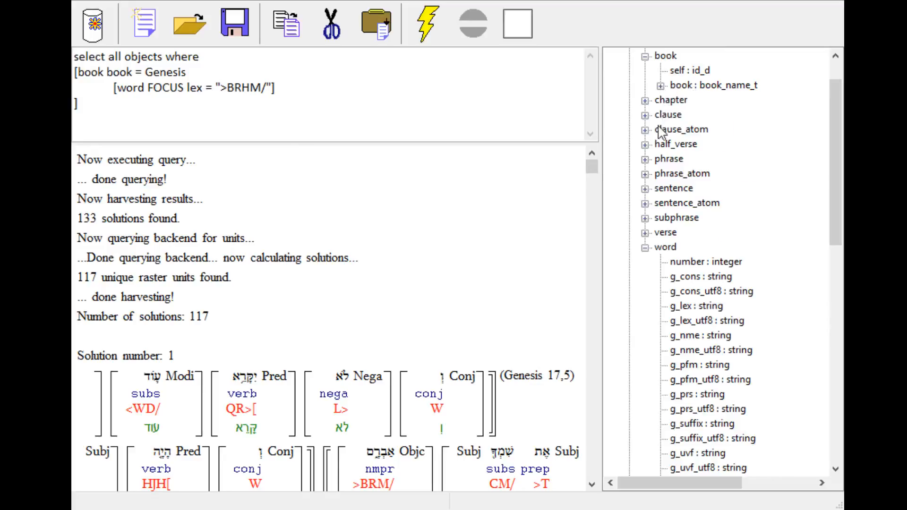
pyautogui.click(645, 100)
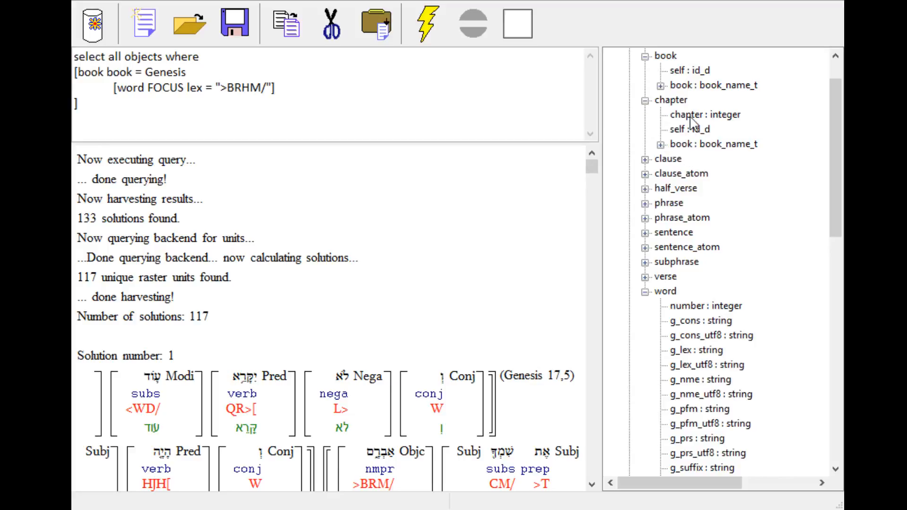
pyautogui.click(645, 101)
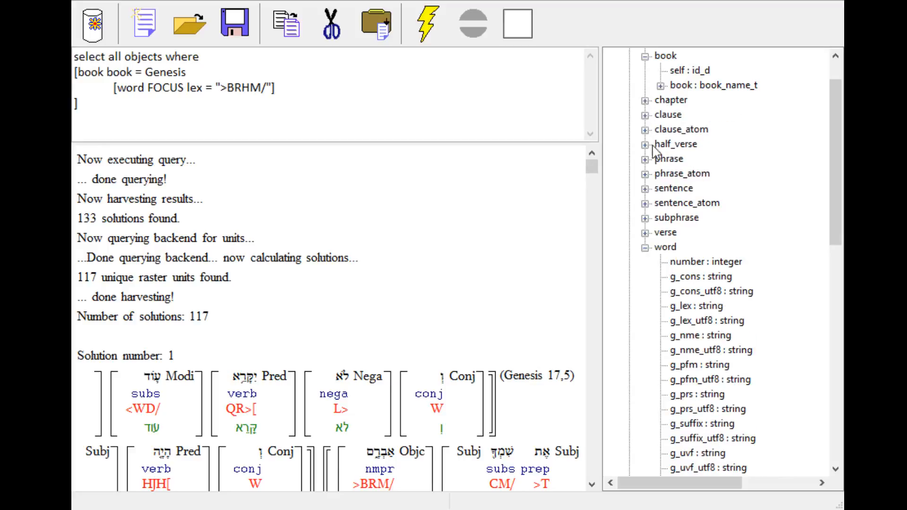
pyautogui.click(645, 233)
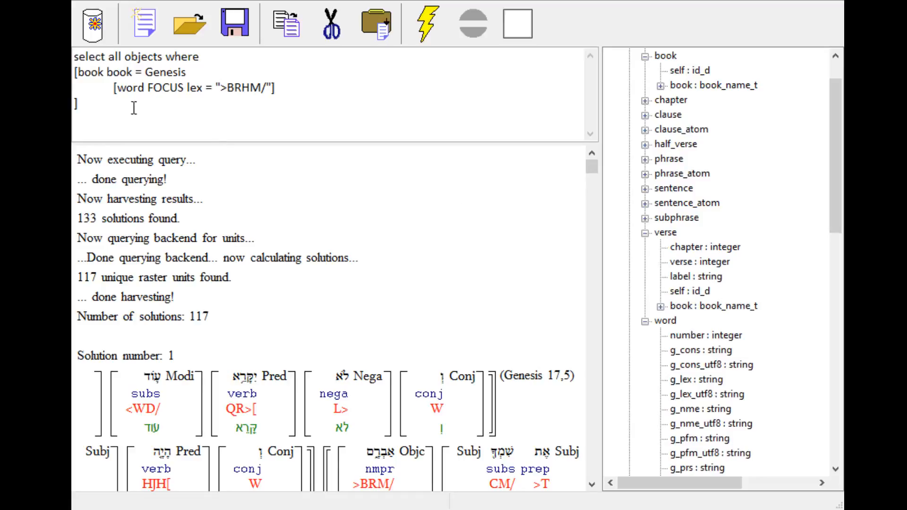
# Change the outer block's object type from book to verse, keeping a single space before the book feature.
pyautogui.doubleClick(90, 73)
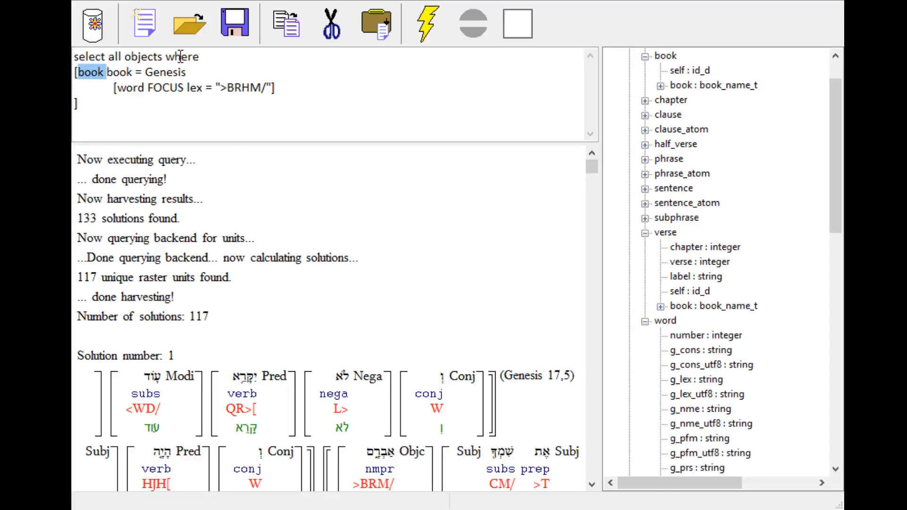
pyautogui.write('verse')
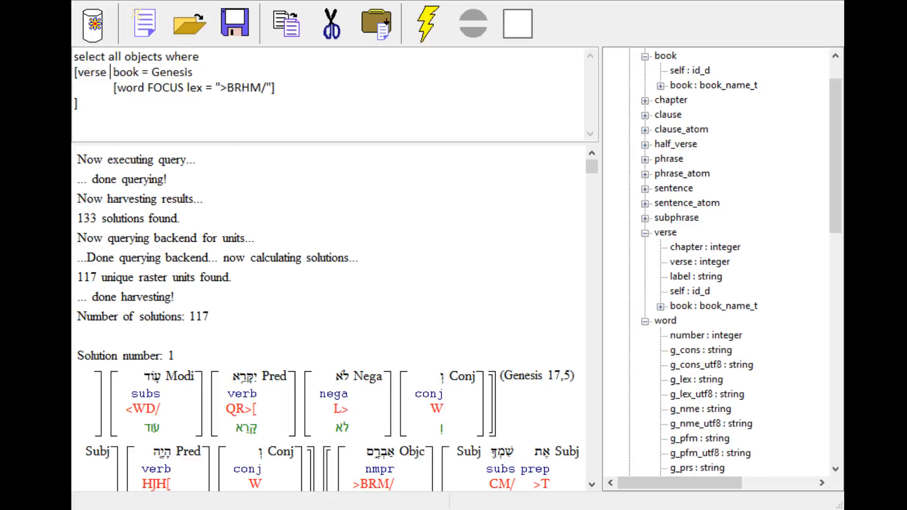
pyautogui.press('Delete')
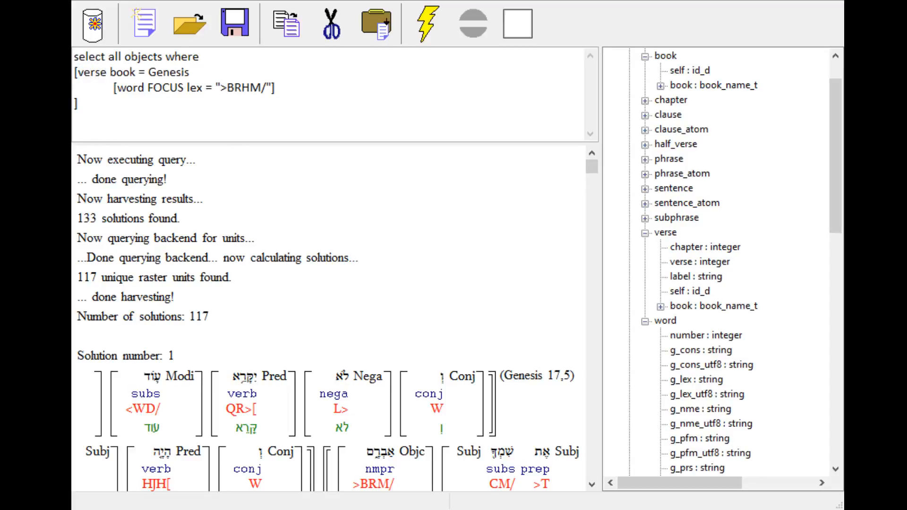
# Replace the verse block's "= Genesis" condition with "IN (Genesis, Exodus)".
pyautogui.press('Right')
pyautogui.press('Right')
pyautogui.press('Right')
pyautogui.press('Right')
pyautogui.write('IN')
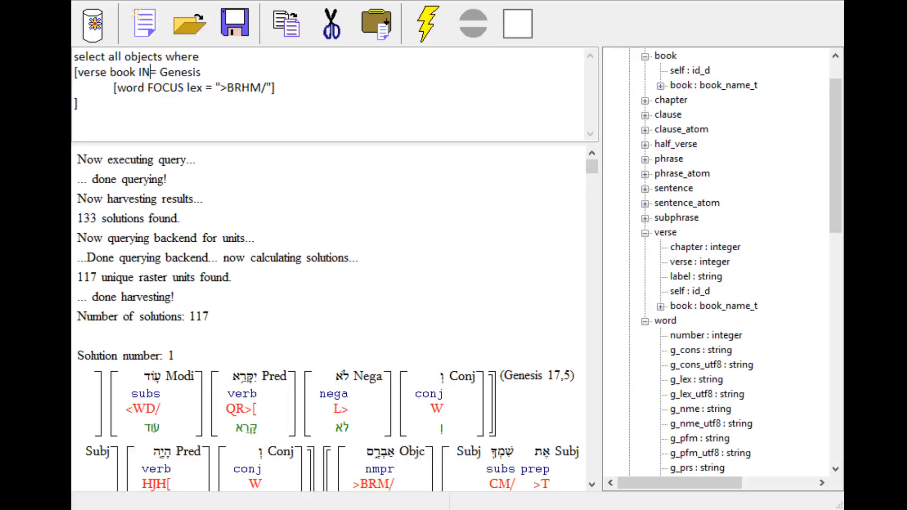
pyautogui.press('Delete')
pyautogui.press('Delete')
pyautogui.write('(')
pyautogui.press('Right')
pyautogui.press('Right')
pyautogui.press('Right')
pyautogui.write(', Exodus')
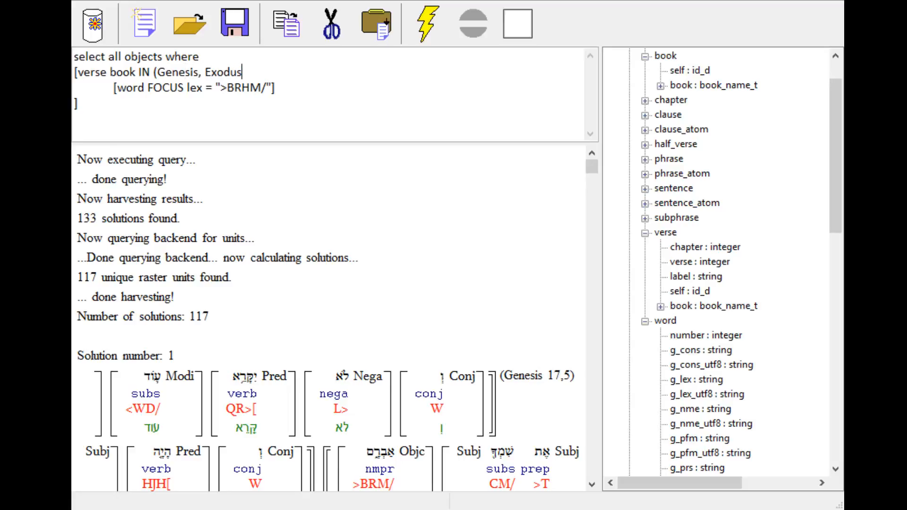
pyautogui.write(')')
# Clear the old output and run the revised verse query, and copy its complete text.
pyautogui.click(514, 34)
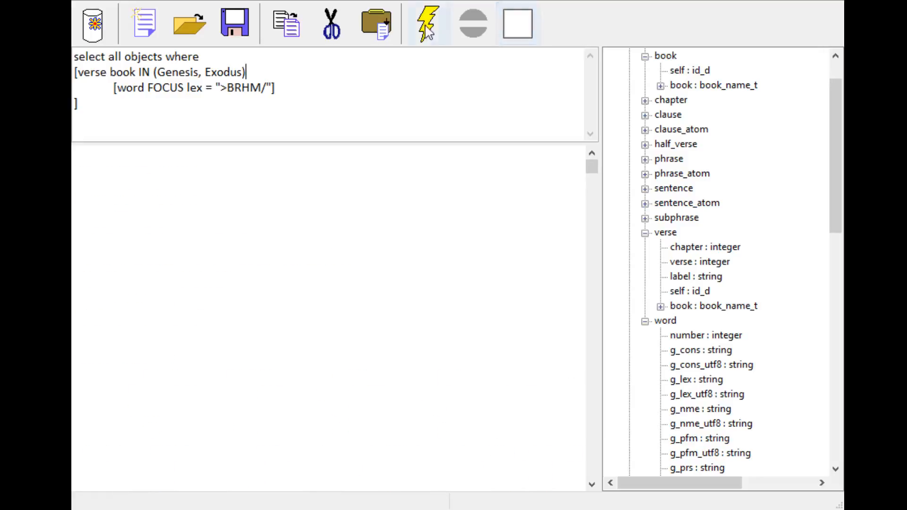
pyautogui.click(427, 24)
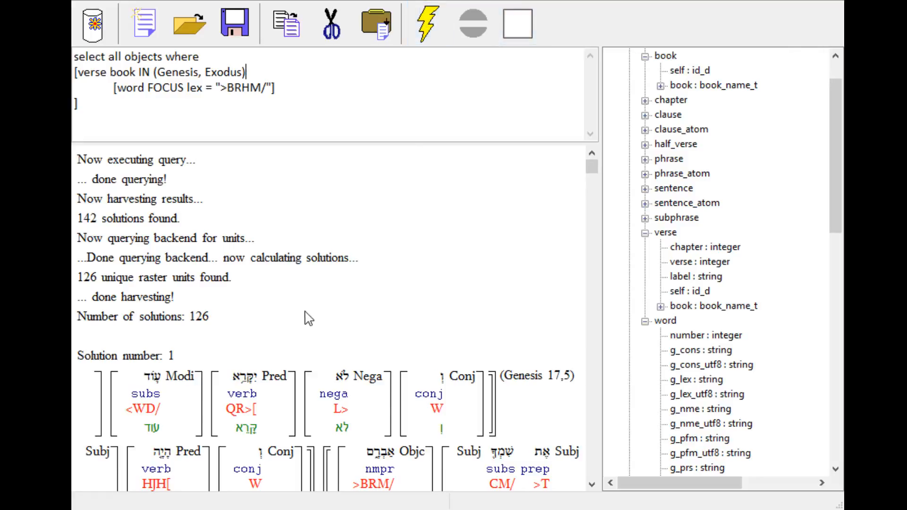
pyautogui.hotkey('ctrl', 'a')
pyautogui.hotkey('ctrl', 'c')
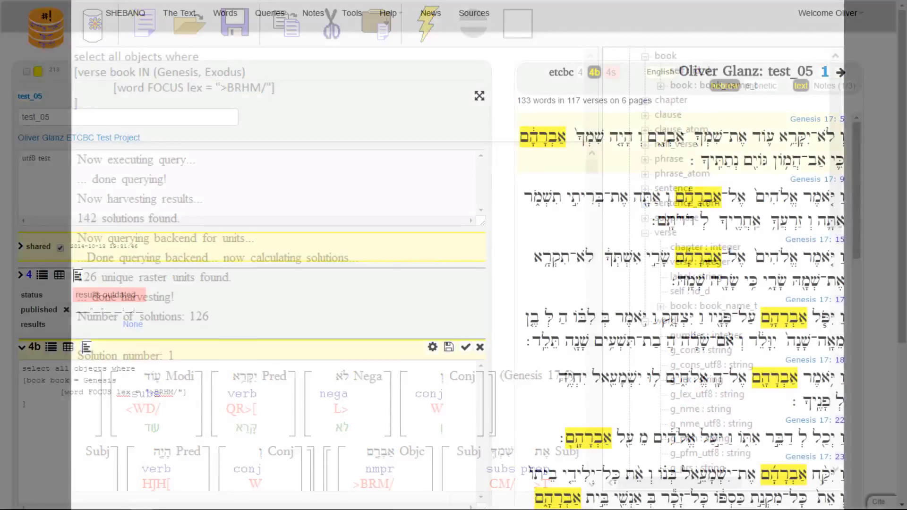
# Replace the 4b query of test_05 in SHEBANQ with the copied verse query, run it and look through the results.
pyautogui.hotkey('ctrl', 'a')
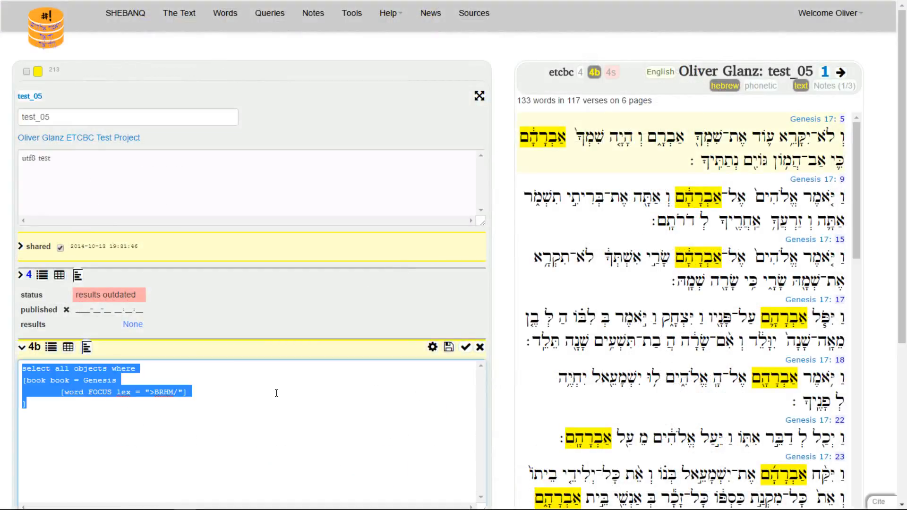
pyautogui.hotkey('ctrl', 'v')
pyautogui.click(433, 350)
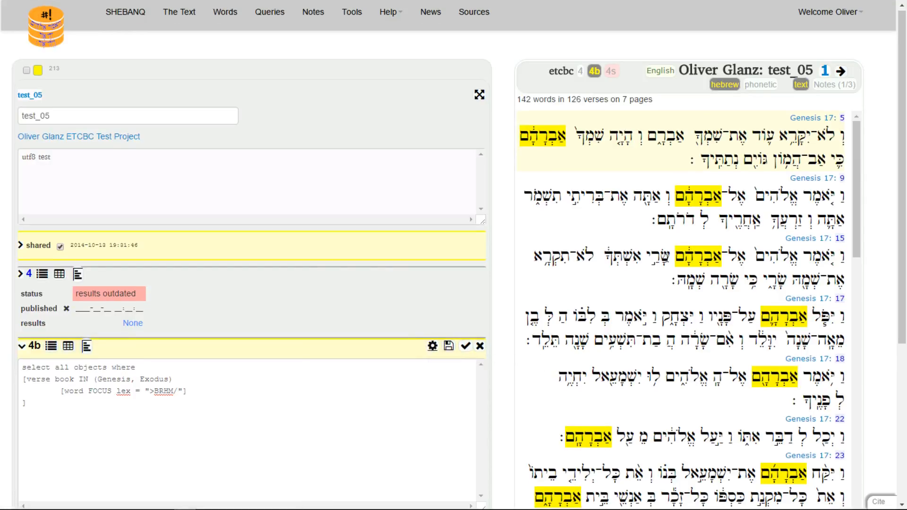
pyautogui.scroll(-5, 670, 259)
pyautogui.scroll(-5, 670, 260)
pyautogui.scroll(-10, 670, 260)
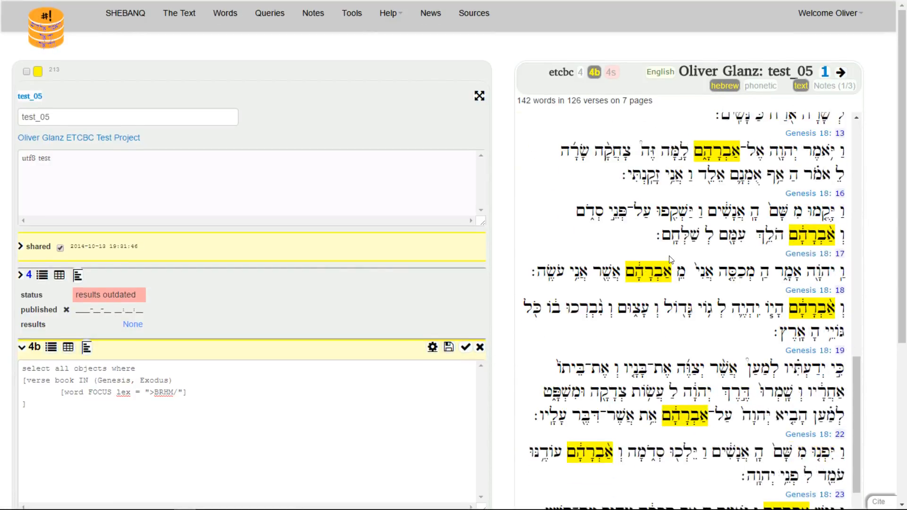
pyautogui.scroll(15, 669, 252)
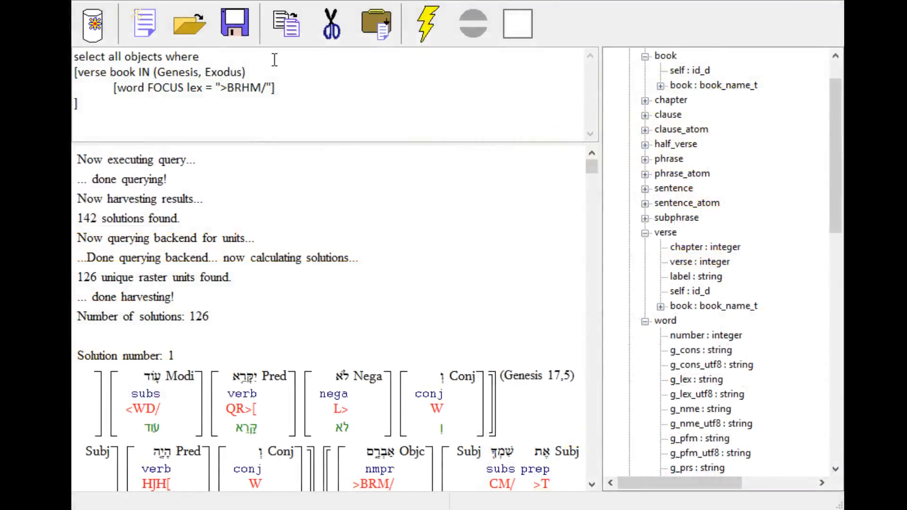
# Switch back to the Emdros query tool and append "AND chapter (17,18)" to the verse block's book condition.
pyautogui.hotkey('ctrl', 'a')
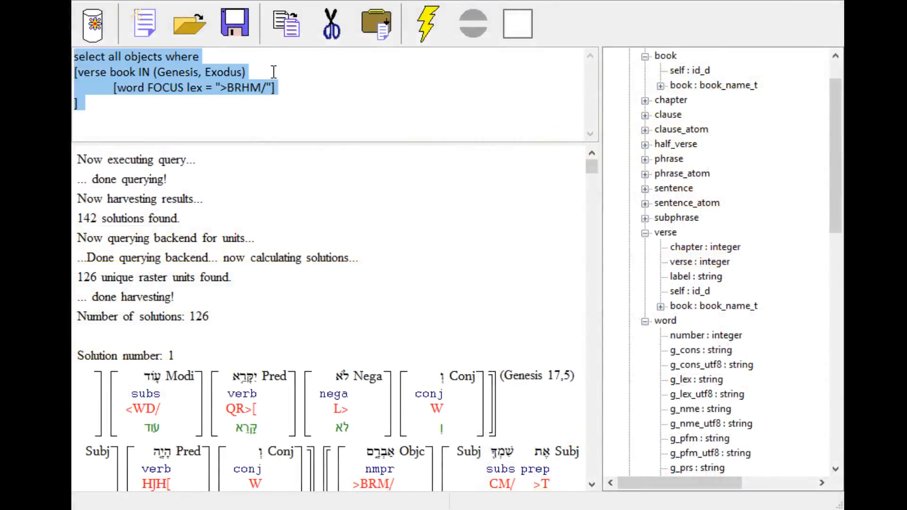
pyautogui.click(273, 72)
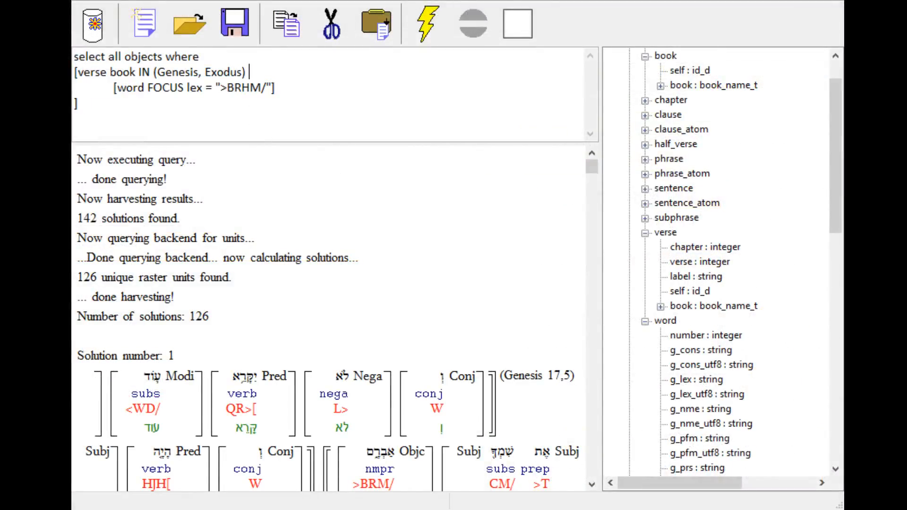
pyautogui.write('AND chapter ')
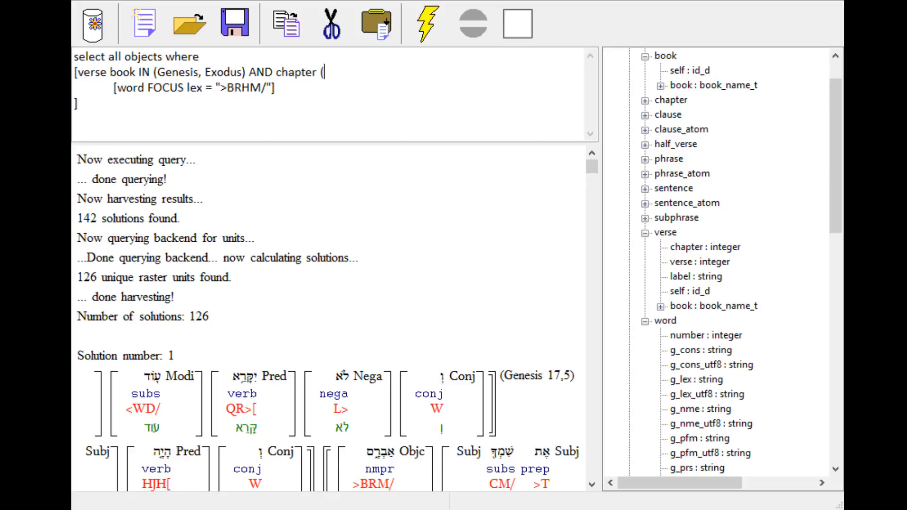
pyautogui.write('(17,18')
# Remove Exodus from the verse block's book list so that it reads "IN (Genesis)".
pyautogui.doubleClick(230, 71)
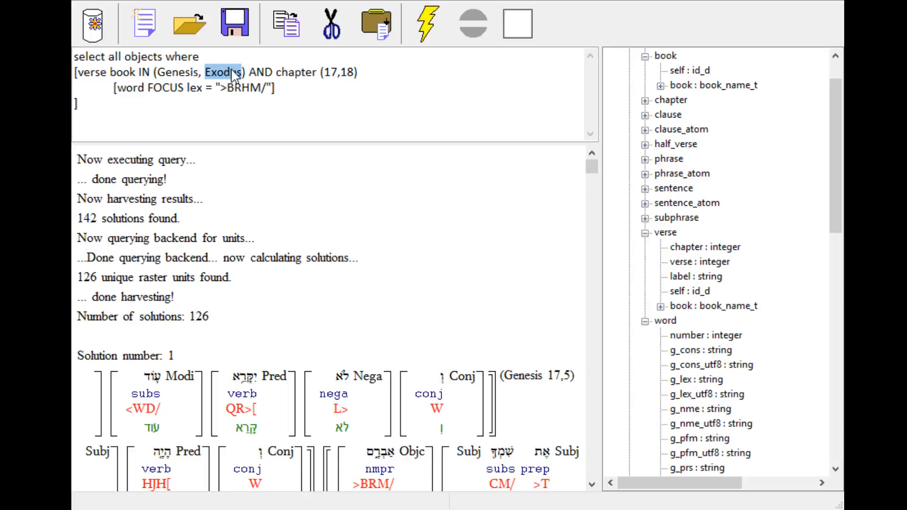
pyautogui.press('BackSpace')
pyautogui.press('BackSpace')
pyautogui.press('BackSpace')
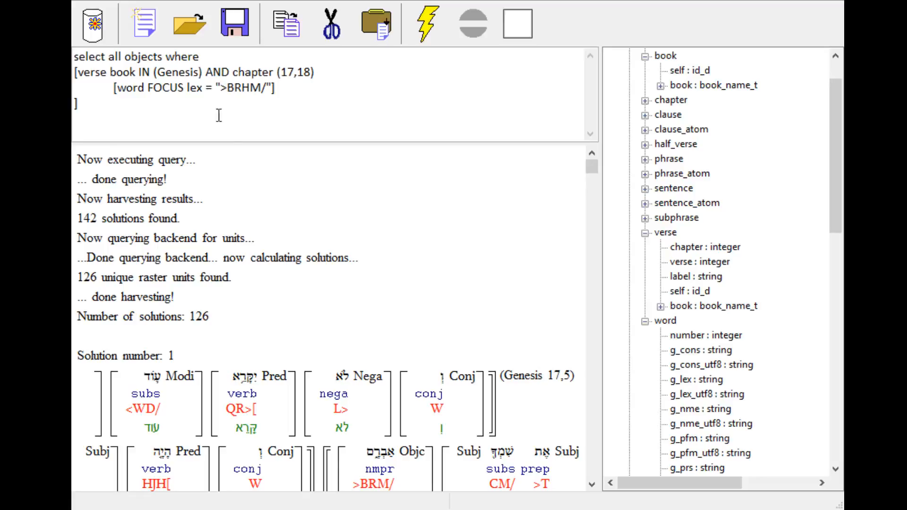
# Copy the complete query, paste it over the 4b query of test_05 in SHEBANQ and run it.
pyautogui.hotkey('ctrl', 'a')
pyautogui.hotkey('ctrl', 'c')
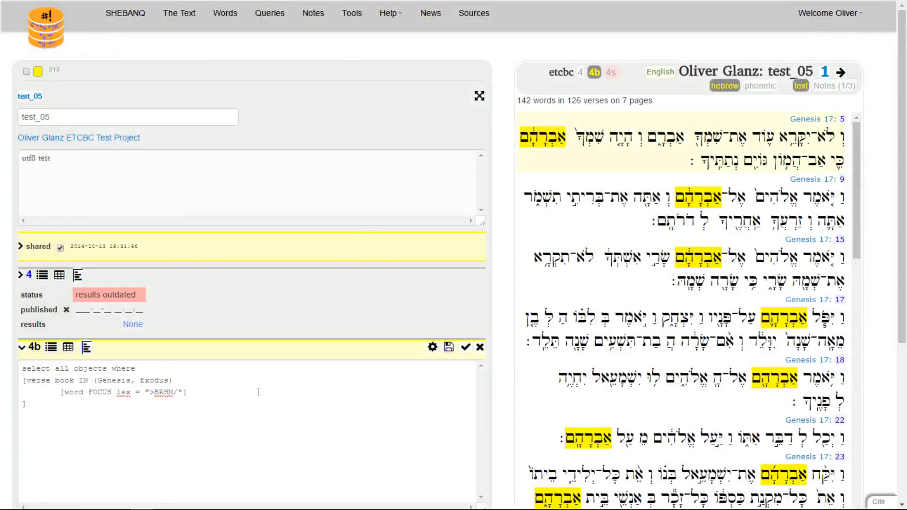
pyautogui.click(258, 393)
pyautogui.hotkey('ctrl', 'a')
pyautogui.hotkey('ctrl', 'v')
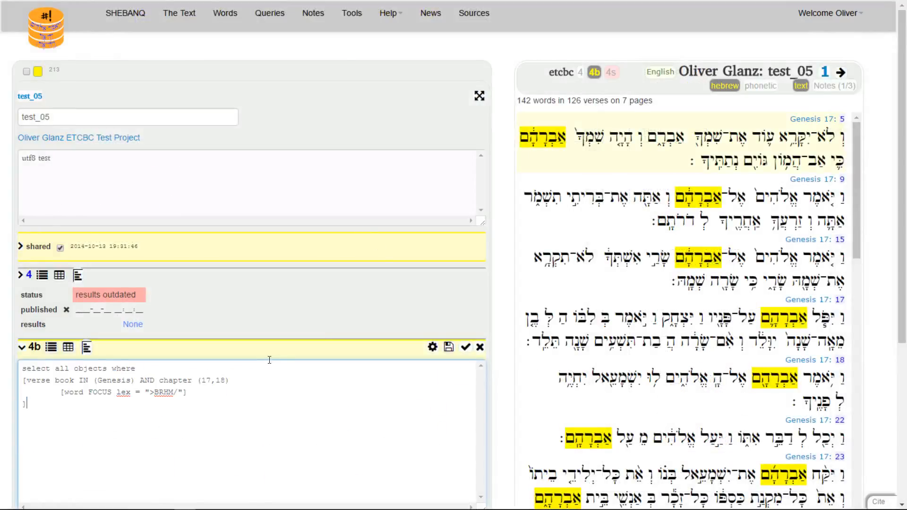
pyautogui.click(432, 351)
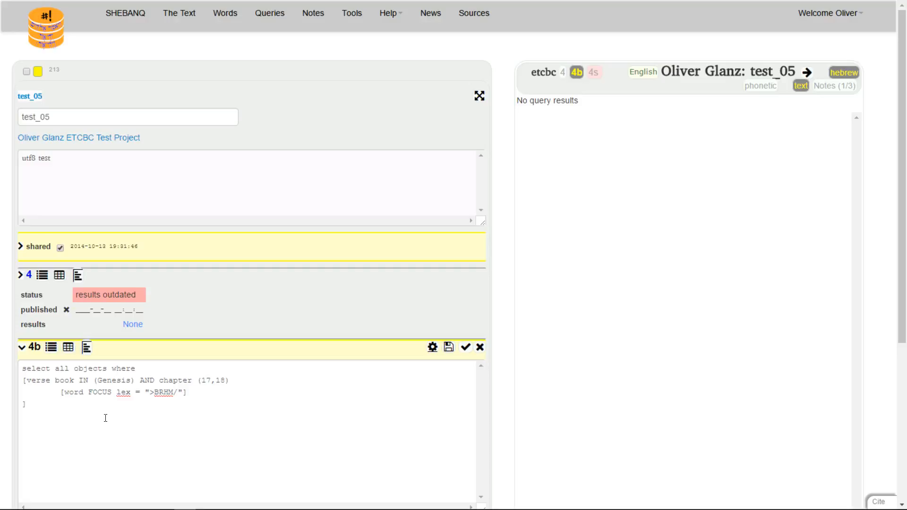
# Insert the missing "IN" before "(17,18)" in the chapter condition and run the query again.
pyautogui.click(196, 381)
pyautogui.write('IN')
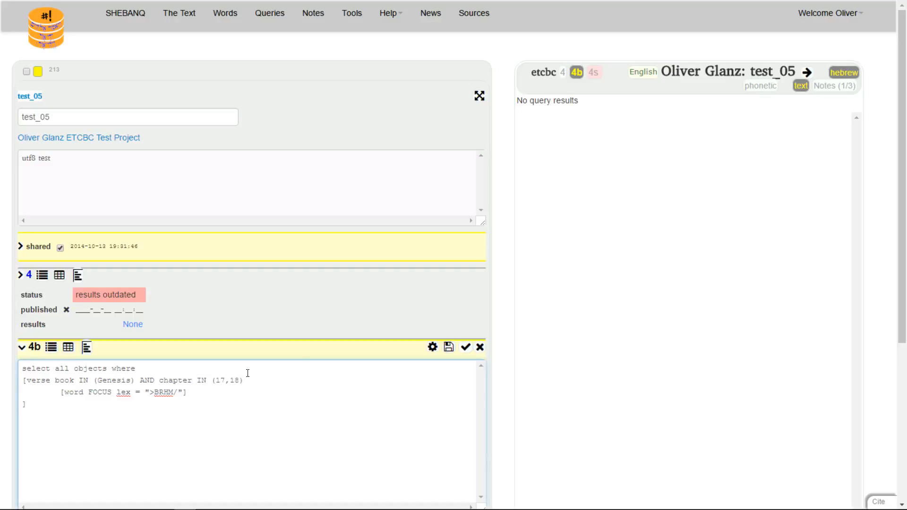
pyautogui.click(431, 346)
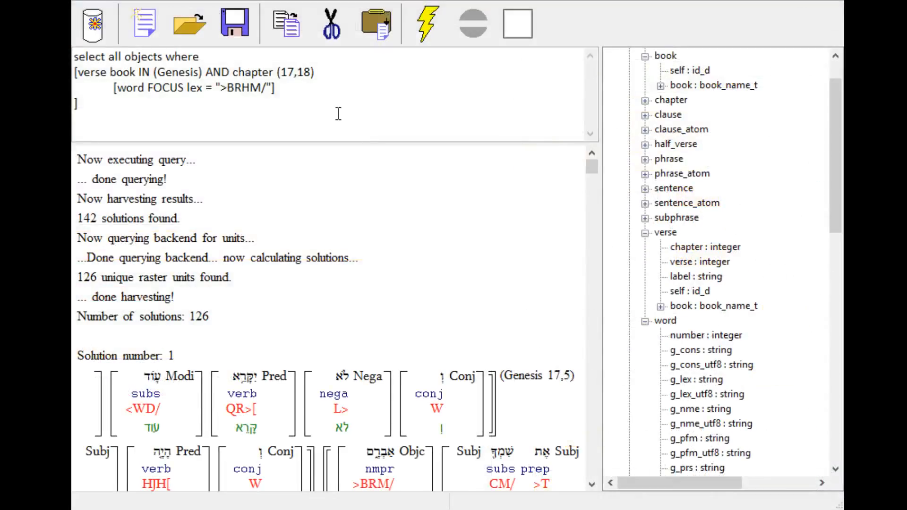
# In the Emdros query tool, delete "AND chapter (17,18)" from the verse block and add an empty line below "IN (Genesis)".
pyautogui.hotkey('ctrl', 'a')
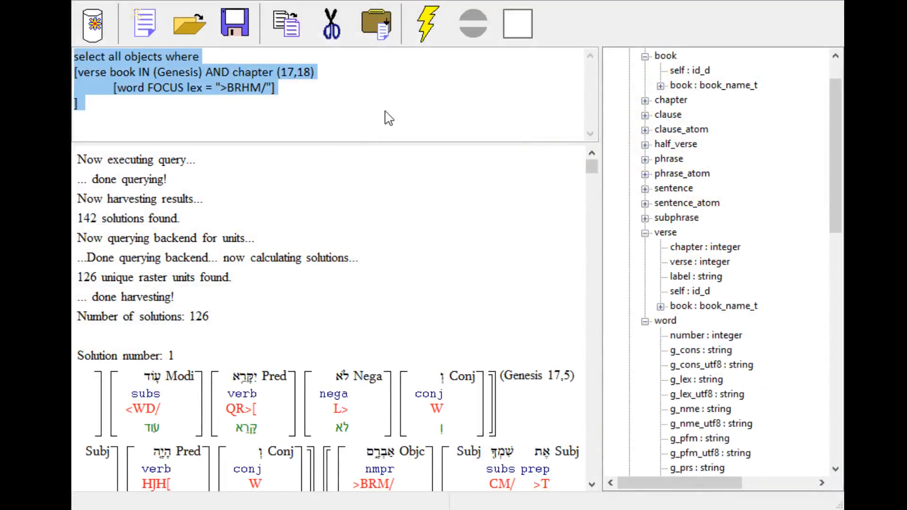
pyautogui.click(327, 105)
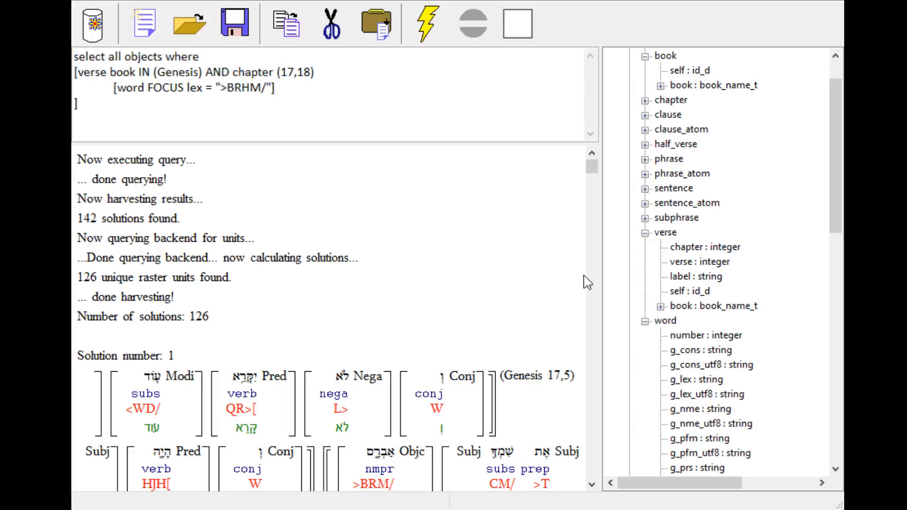
pyautogui.moveTo(837, 189); pyautogui.dragTo(836, 89)
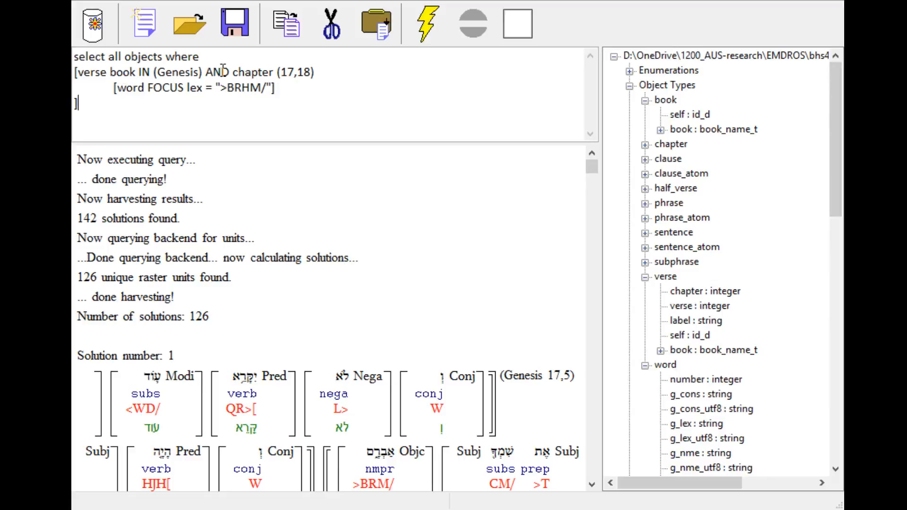
pyautogui.moveTo(213, 72); pyautogui.dragTo(407, 83)
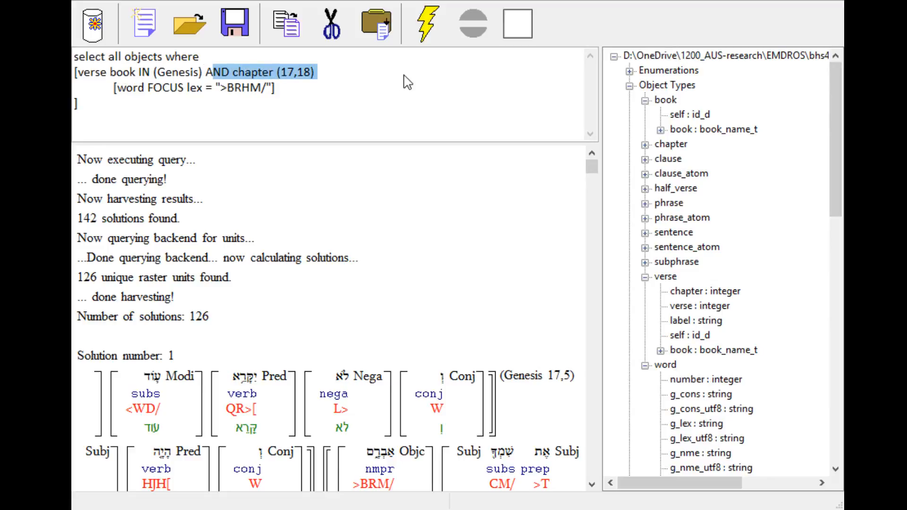
pyautogui.press('BackSpace')
pyautogui.press('BackSpace')
pyautogui.press('Return')
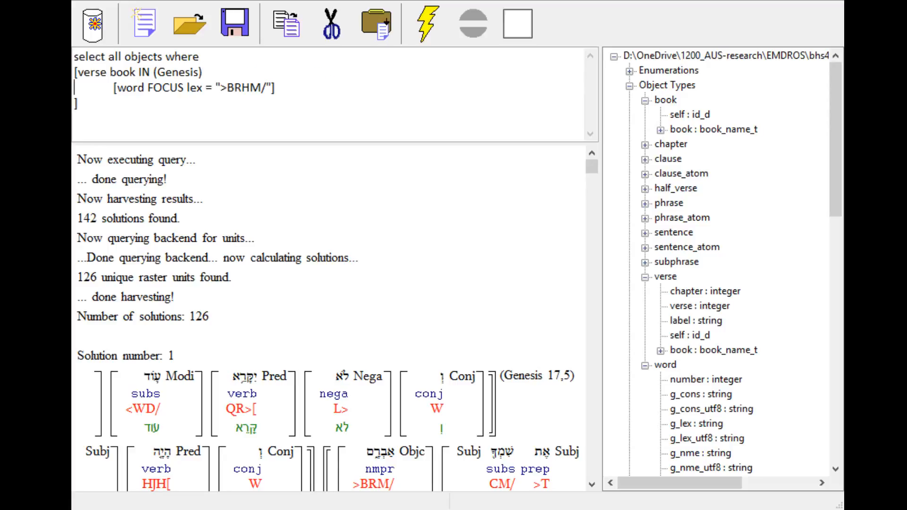
pyautogui.press('Return')
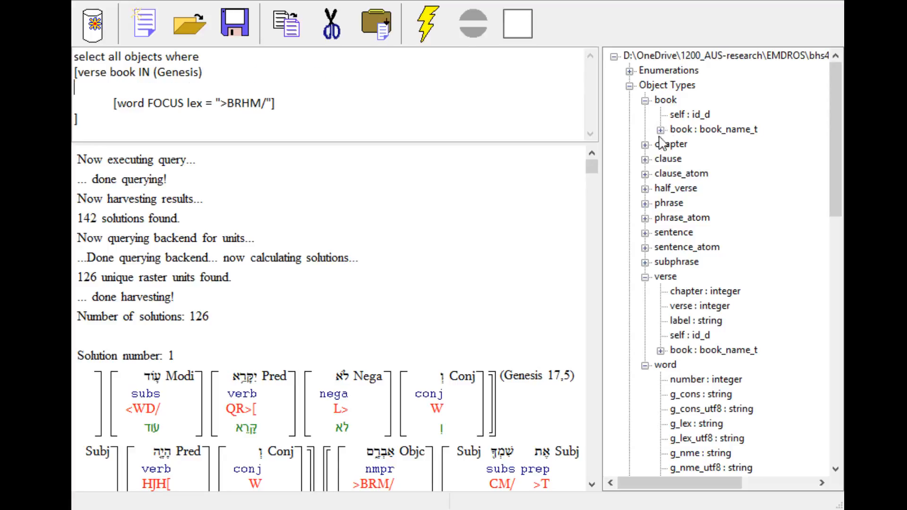
# Collapse the book, verse and word object types in the database tree and select the clause object type.
pyautogui.click(644, 100)
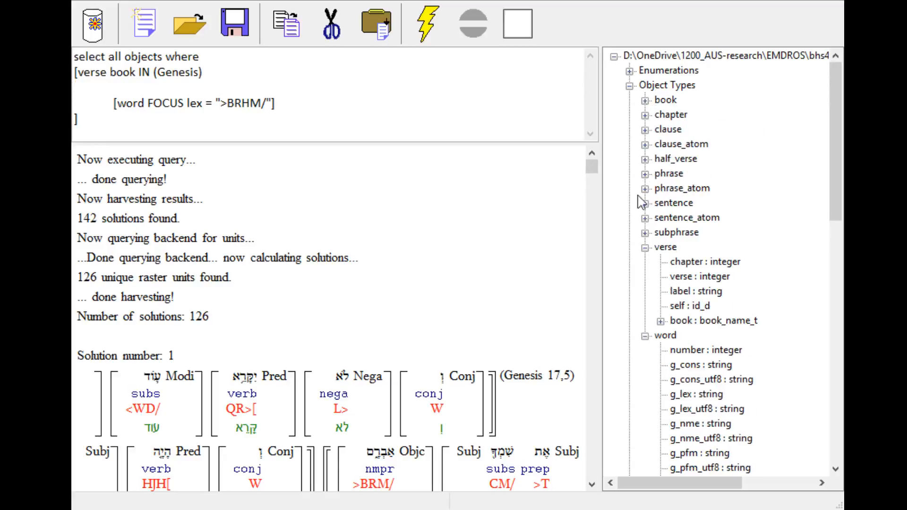
pyautogui.click(645, 247)
pyautogui.click(645, 262)
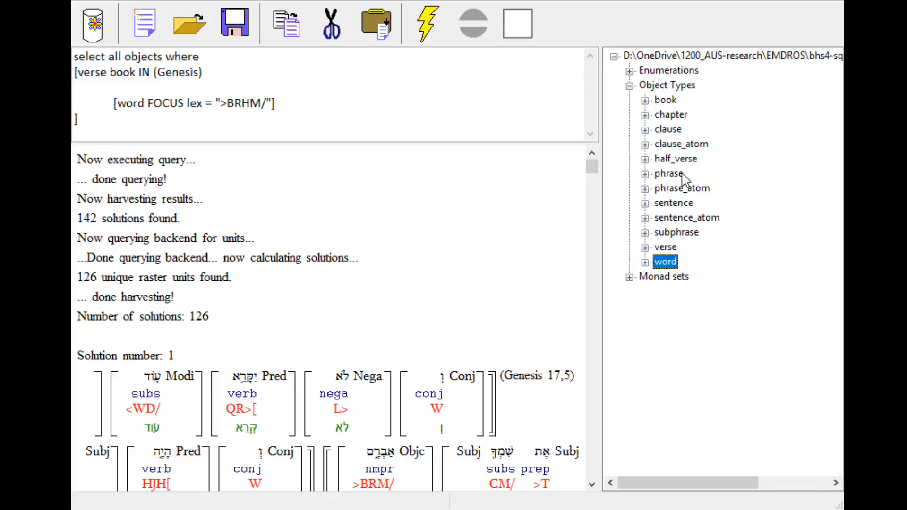
pyautogui.click(678, 132)
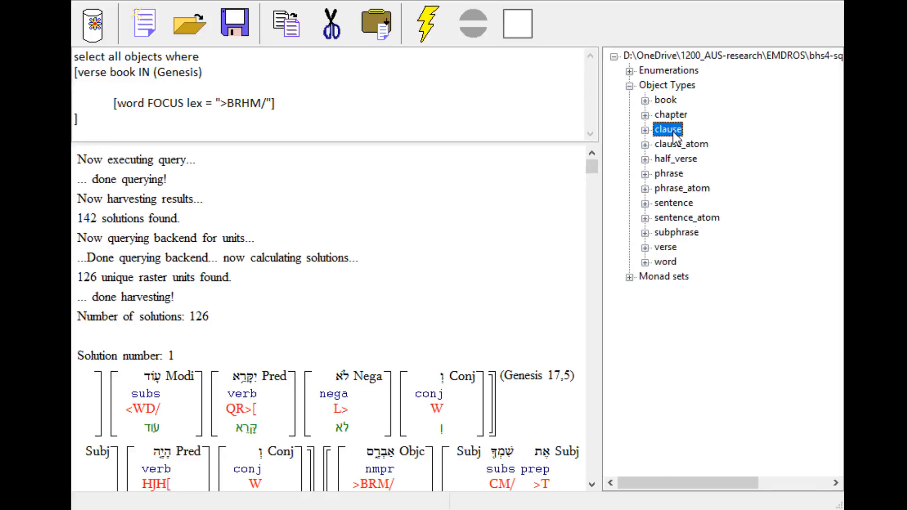
# Start a "[clause" block on the empty line below the verse block and check the clause object type's features.
pyautogui.click(137, 91)
pyautogui.write('[clause')
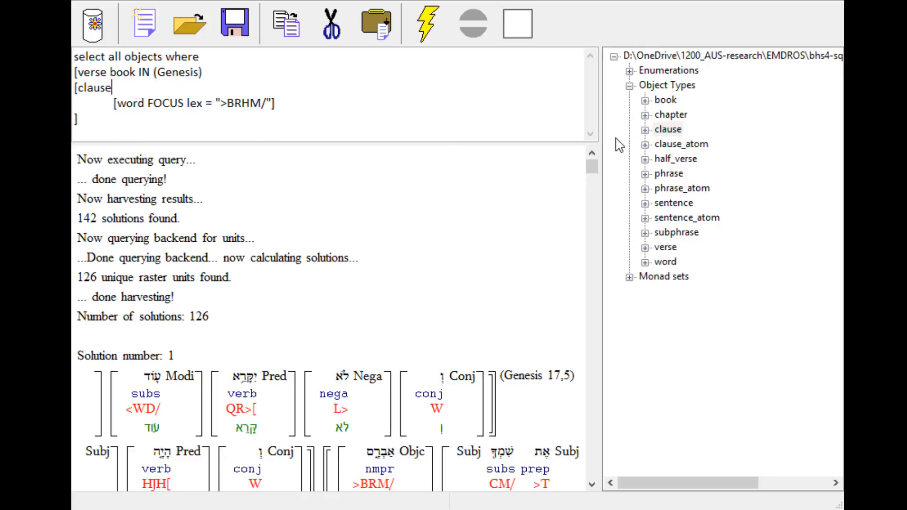
pyautogui.click(645, 130)
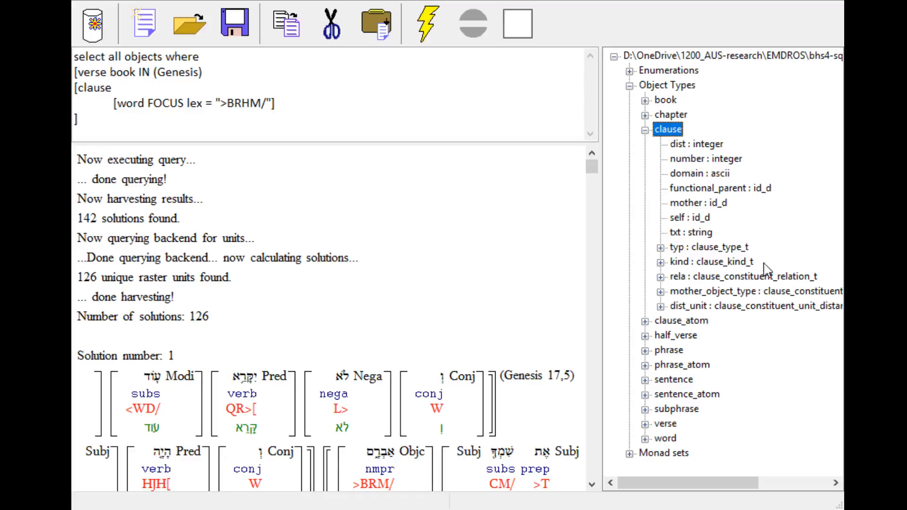
pyautogui.click(645, 130)
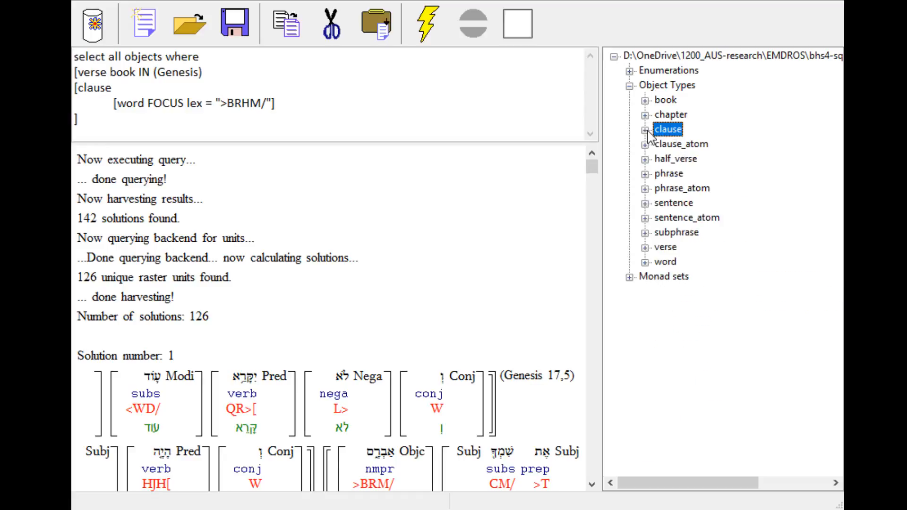
# Indent the clause block one level and start a "[phrase" block beneath it, indented two levels.
pyautogui.click(144, 88)
pyautogui.press('Return')
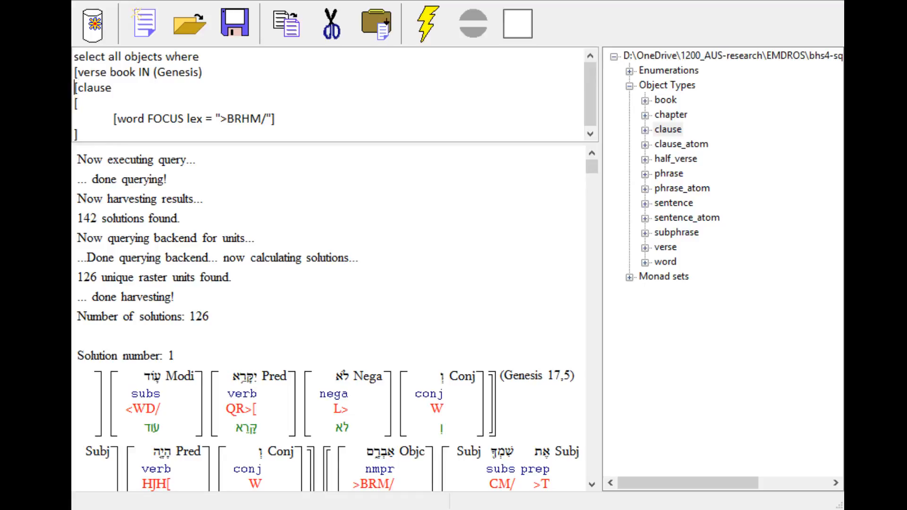
pyautogui.press('Tab')
pyautogui.press('Down')
pyautogui.press('Tab')
pyautogui.press('Tab')
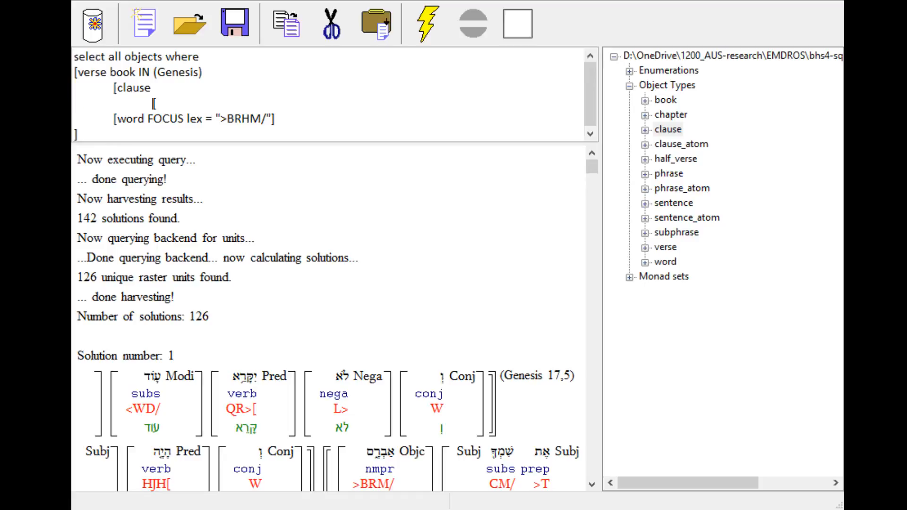
pyautogui.write('phrase')
# Expand the phrase object type and its function feature in the database tree to check the available phrase functions.
pyautogui.click(669, 174)
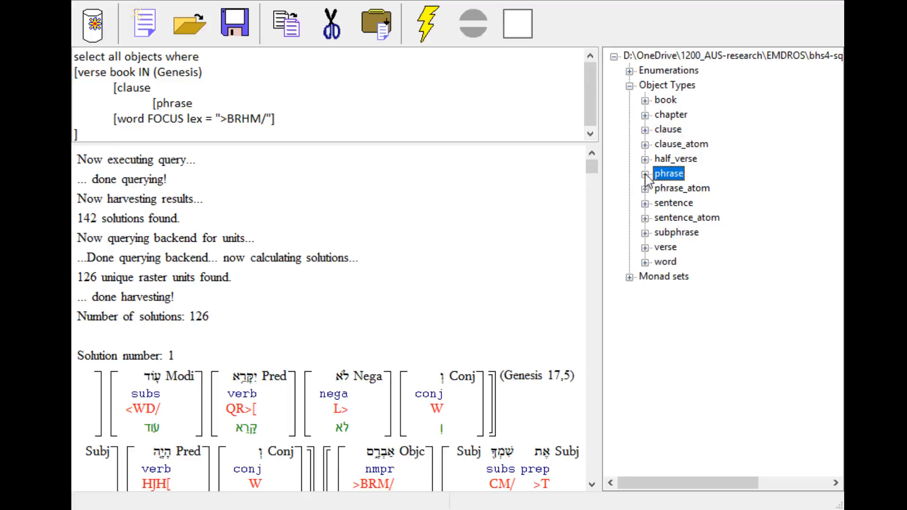
pyautogui.click(645, 173)
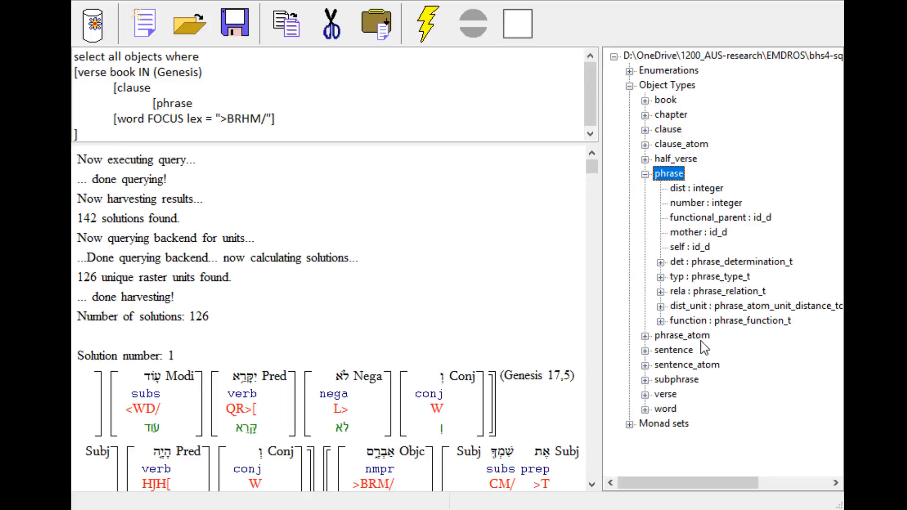
pyautogui.click(660, 322)
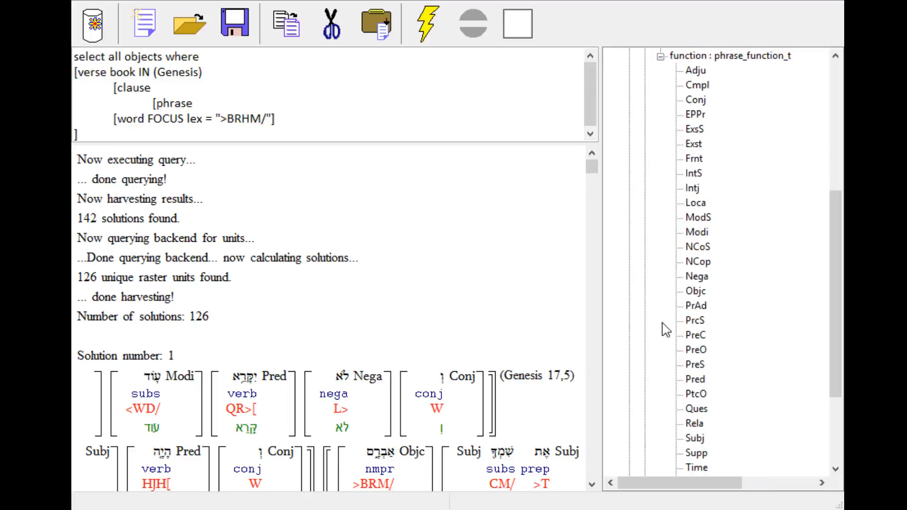
pyautogui.moveTo(842, 301); pyautogui.dragTo(827, 183)
pyautogui.click(697, 366)
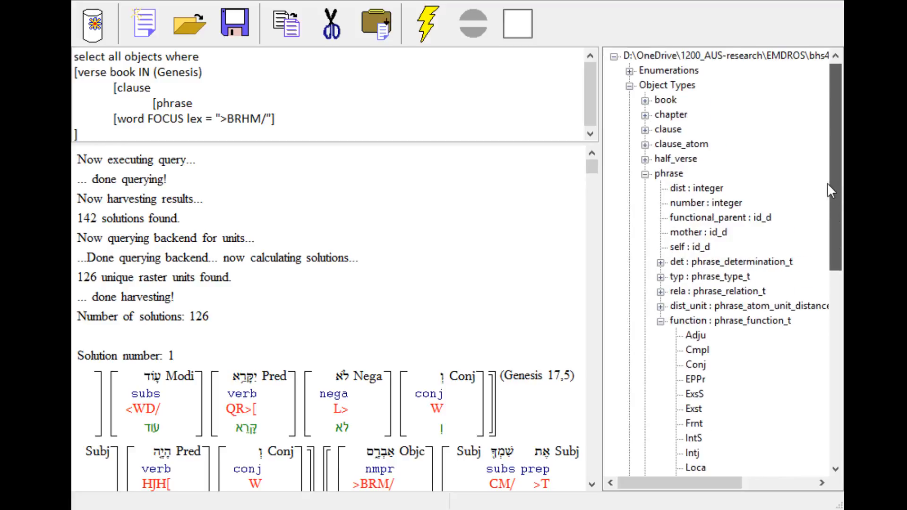
pyautogui.click(680, 175)
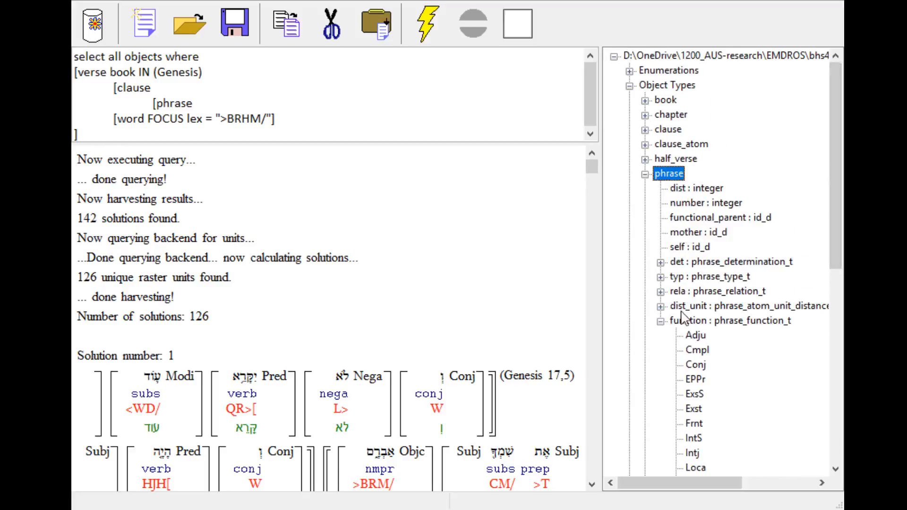
# Add "function = Subj" to the phrase block and check the Subj value in the phrase function list.
pyautogui.click(198, 104)
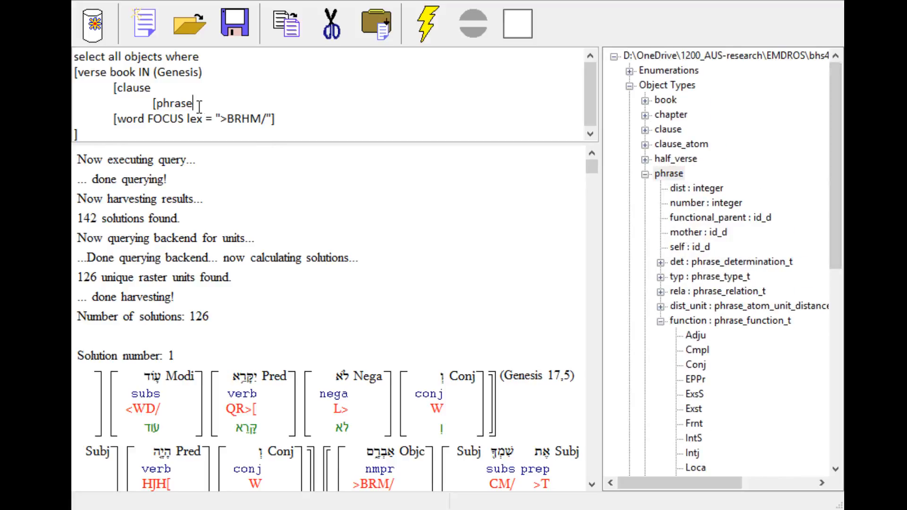
pyautogui.write('function = S')
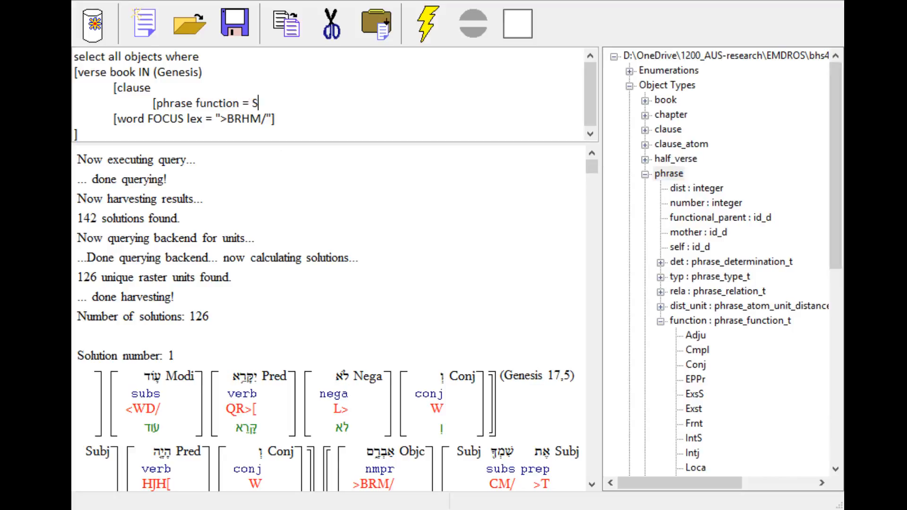
pyautogui.write('ubj')
pyautogui.scroll(-9, 749, 310)
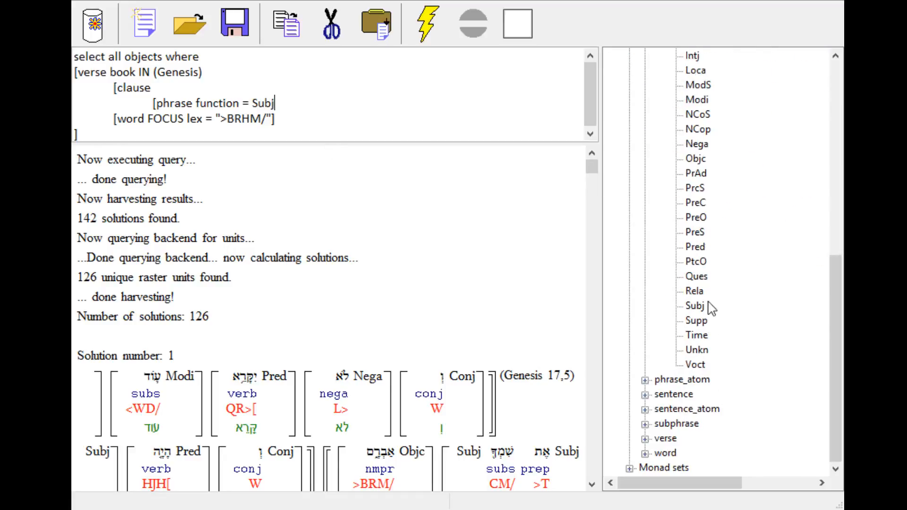
pyautogui.click(698, 307)
# Indent the word block three levels beneath the phrase block, then enlarge the query area and clear the old results.
pyautogui.click(294, 103)
pyautogui.click(100, 119)
pyautogui.press('Tab')
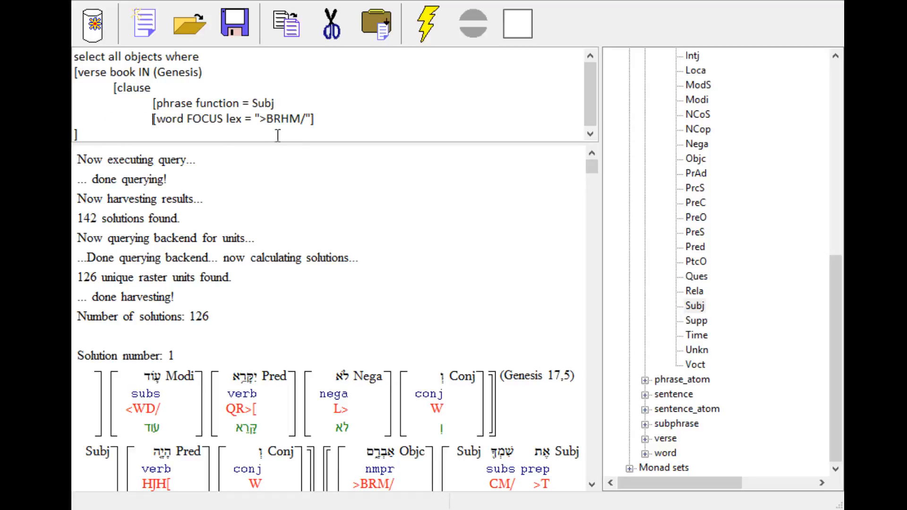
pyautogui.press('Tab')
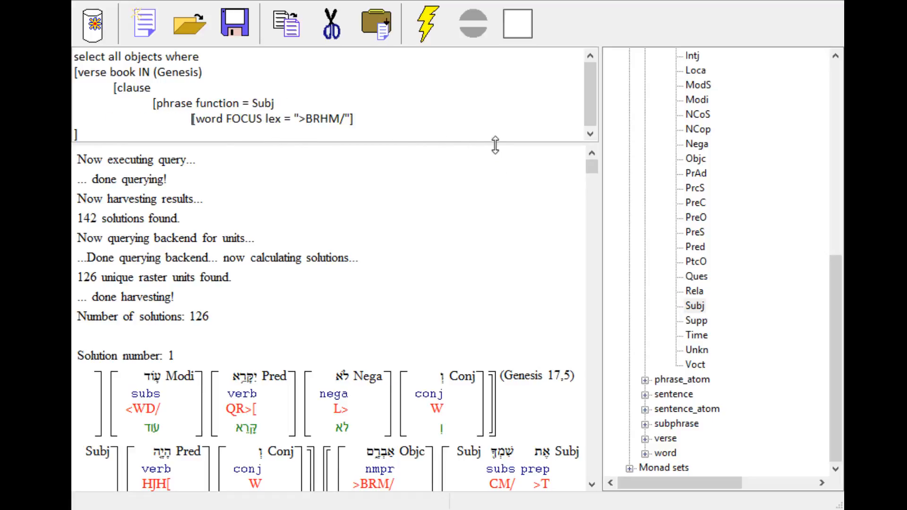
pyautogui.moveTo(495, 145); pyautogui.dragTo(447, 293)
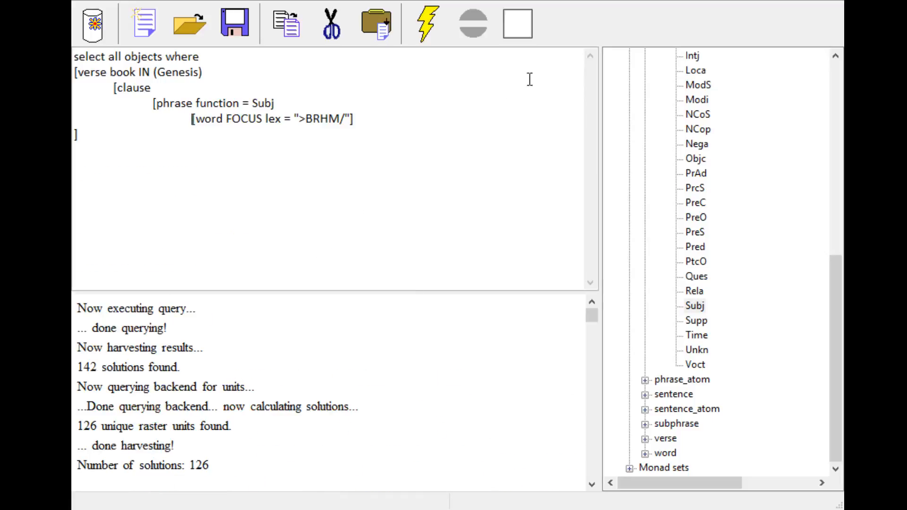
pyautogui.click(518, 24)
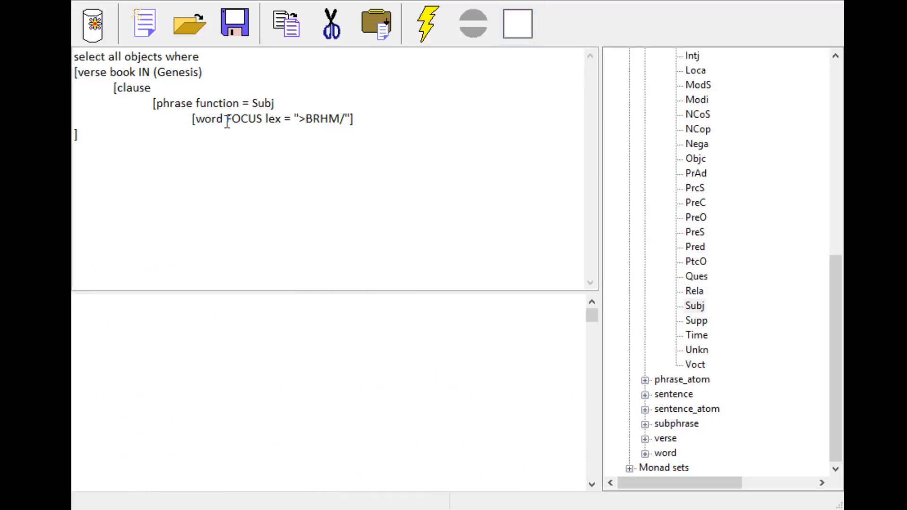
# Close the phrase and clause blocks with "]" on separate lines below the word block, each aligned with its opening bracket.
pyautogui.click(375, 119)
pyautogui.press('Return')
pyautogui.press('Tab')
pyautogui.press('Tab')
pyautogui.press('Tab')
# Move the FOCUS keyword from the word block to the phrase block, before "function = Subj".
pyautogui.click(193, 103)
pyautogui.write('FOCUS')
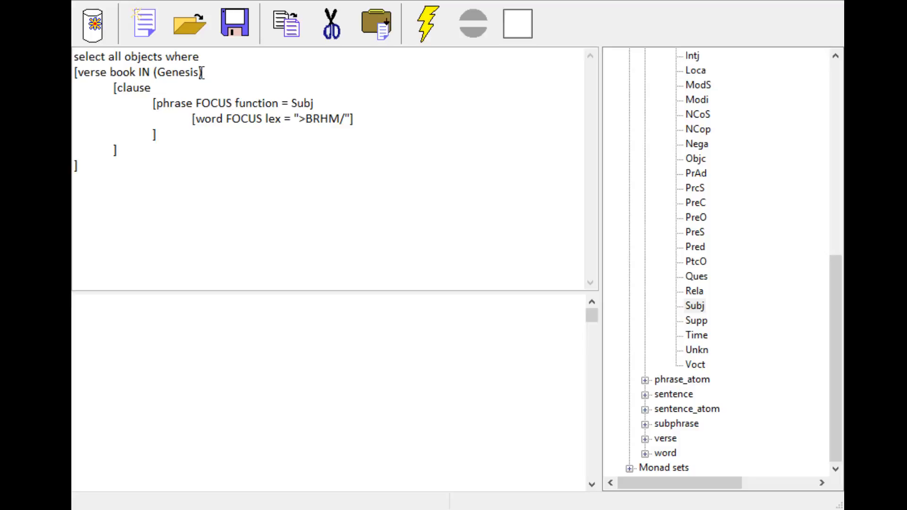
pyautogui.click(243, 122)
pyautogui.doubleClick(243, 120)
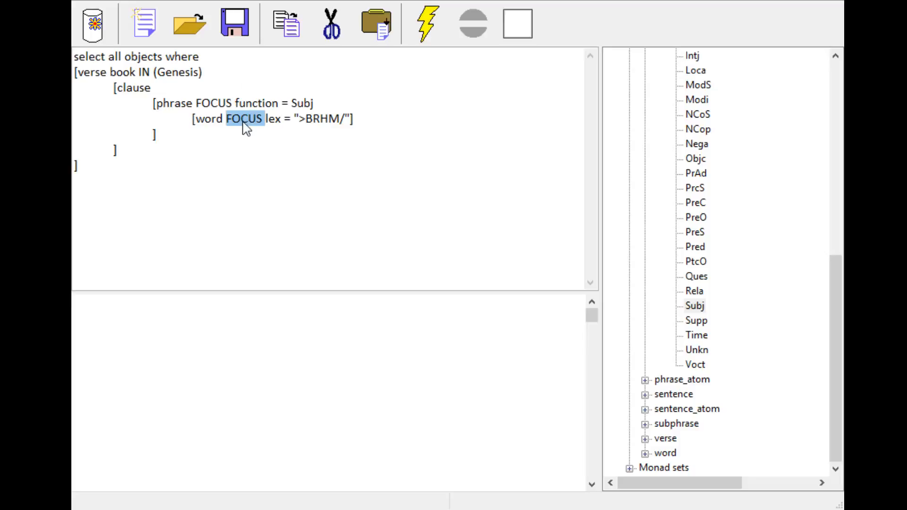
pyautogui.press('Delete')
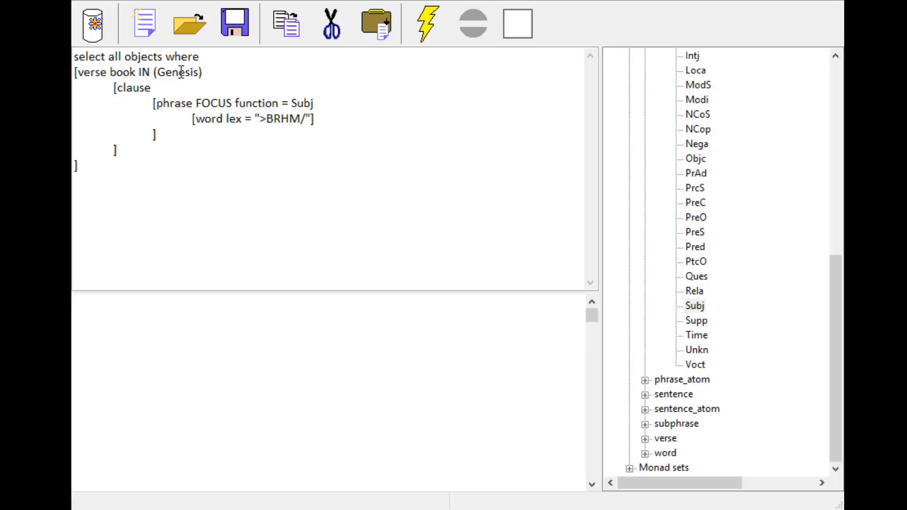
# Run the query for >BRHM/ in subject phrases and enlarge the results area.
pyautogui.click(432, 24)
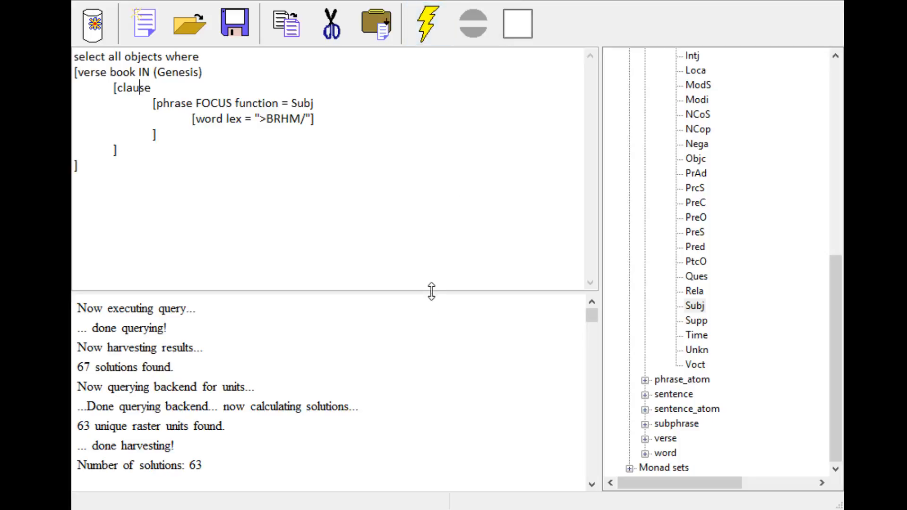
pyautogui.moveTo(431, 292); pyautogui.dragTo(420, 246)
pyautogui.click(292, 137)
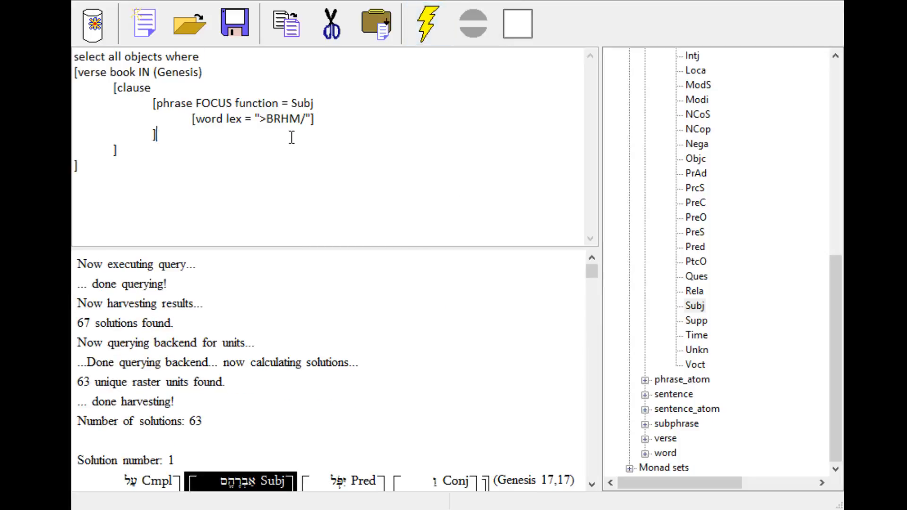
# Copy the whole query, paste it over the 4b query of test_05 in SHEBANQ and run it there.
pyautogui.hotkey('ctrl', 'a')
pyautogui.hotkey('ctrl', 'c')
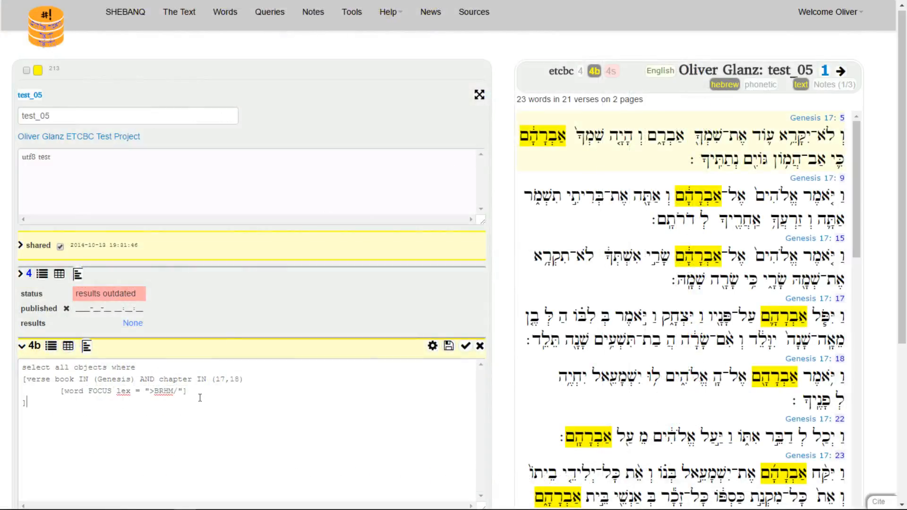
pyautogui.hotkey('ctrl', 'a')
pyautogui.hotkey('ctrl', 'v')
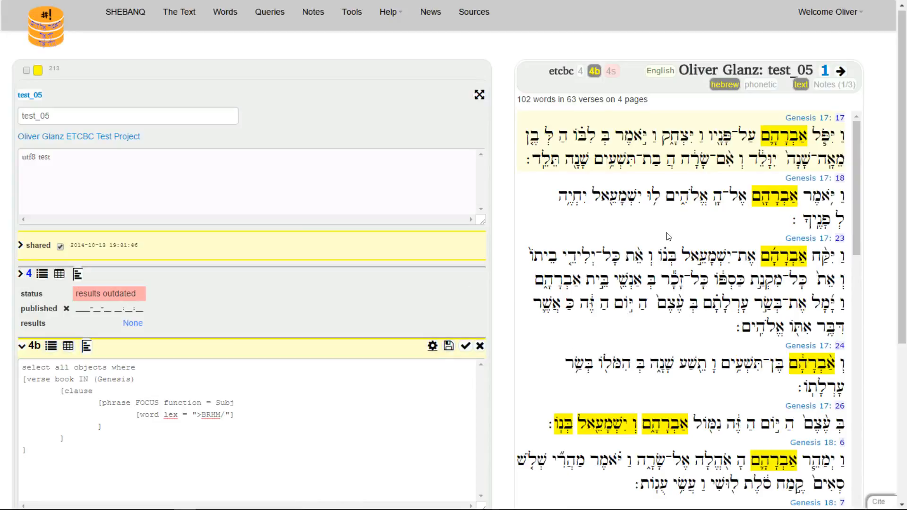
pyautogui.scroll(1, 755, 225)
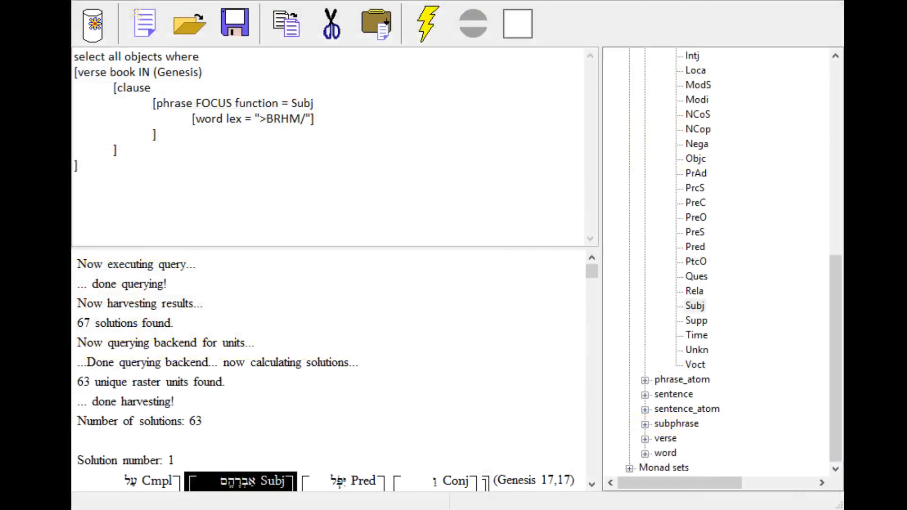
# Back in the Emdros query tool, add a ".." line and a "[phrase function" line below the closed phrase block.
pyautogui.hotkey('ctrl', 'a')
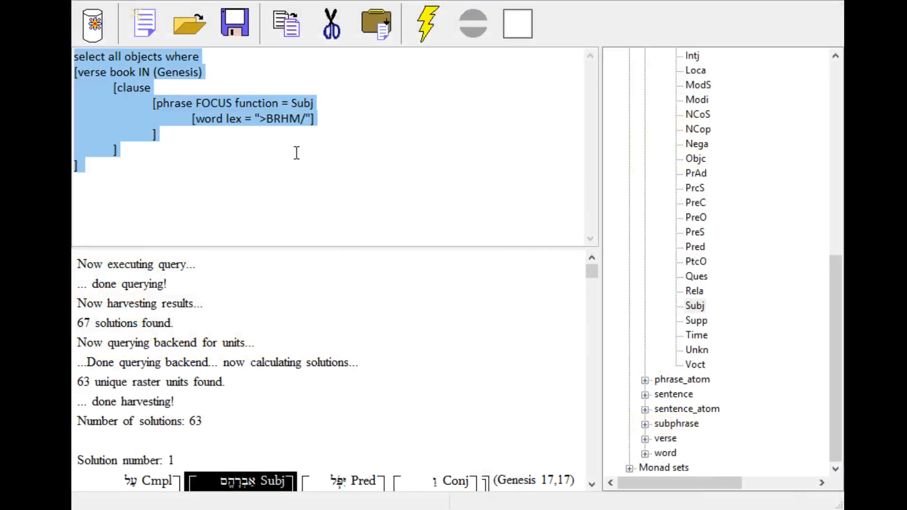
pyautogui.click(284, 146)
pyautogui.click(179, 134)
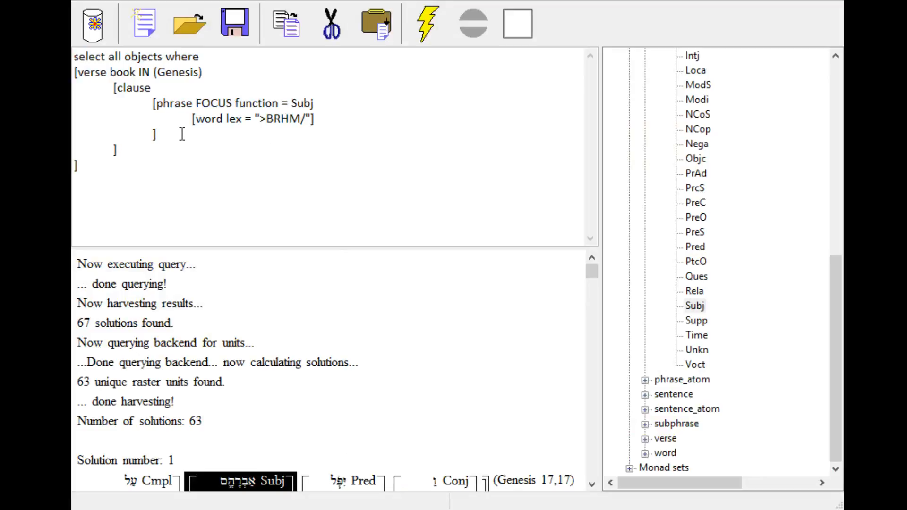
pyautogui.press('Return')
pyautogui.write('..')
pyautogui.press('Return')
pyautogui.write('[phrase function')
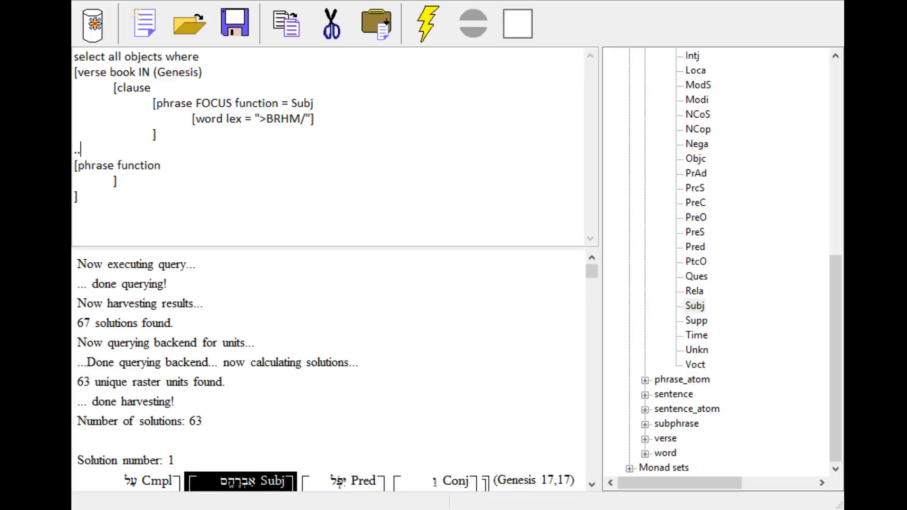
# Indent the ".." and "[phrase function" lines two levels to align them with the first phrase block.
pyautogui.press('Tab')
pyautogui.press('Tab')
pyautogui.moveTo(153, 102); pyautogui.dragTo(170, 146)
pyautogui.click(171, 145)
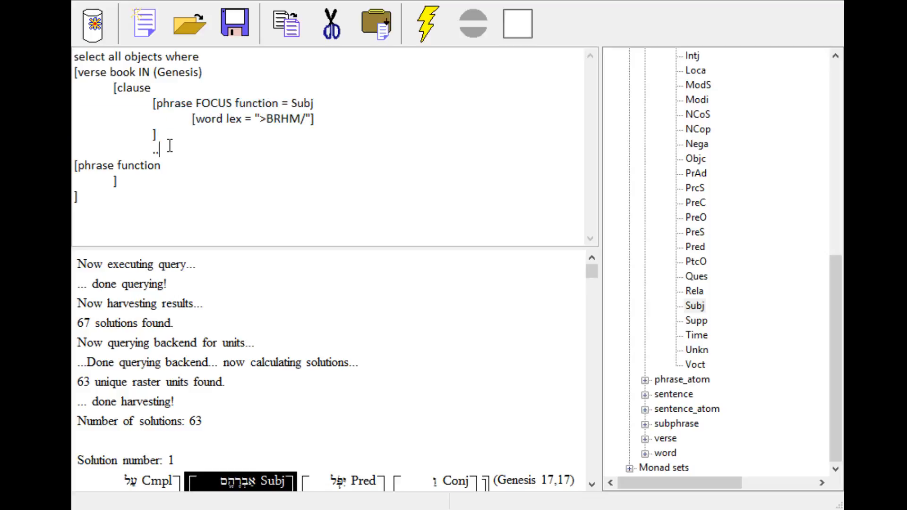
pyautogui.click(76, 166)
pyautogui.press('Left')
pyautogui.press('Tab')
pyautogui.press('Tab')
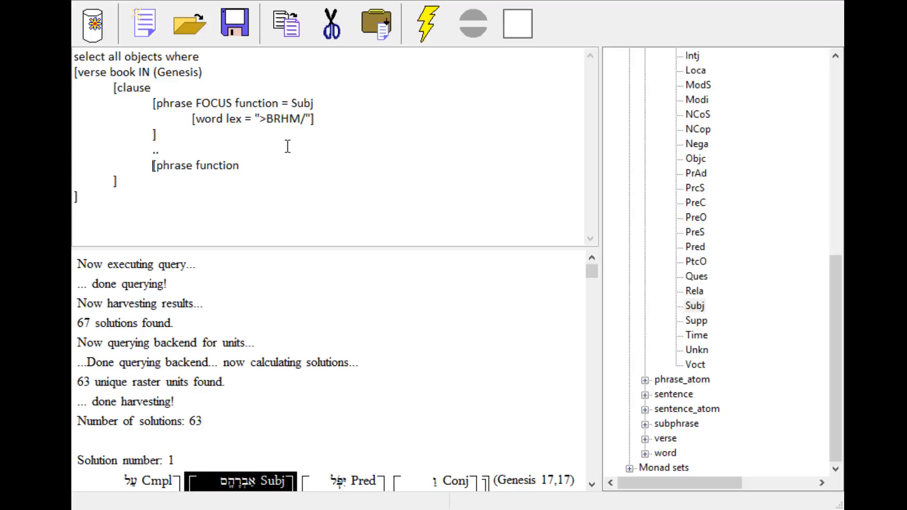
# Look up Pred among the phrase function values and complete the second phrase block with "= Pred]".
pyautogui.press('End')
pyautogui.scroll(9, 761, 362)
pyautogui.click(665, 174)
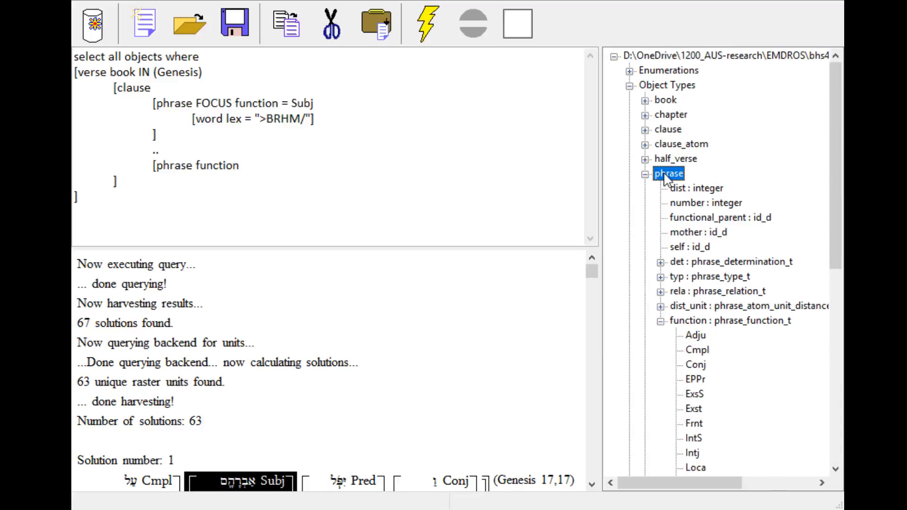
pyautogui.click(690, 323)
pyautogui.scroll(-8, 697, 327)
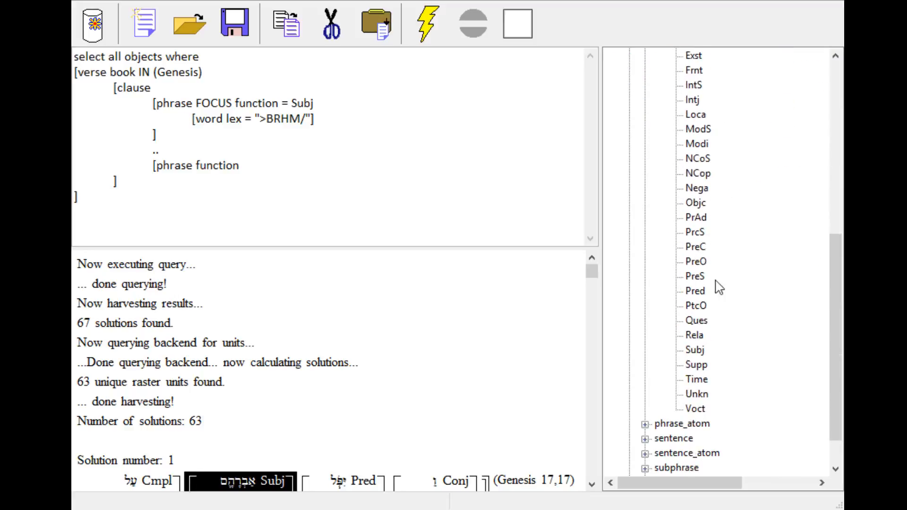
pyautogui.click(699, 291)
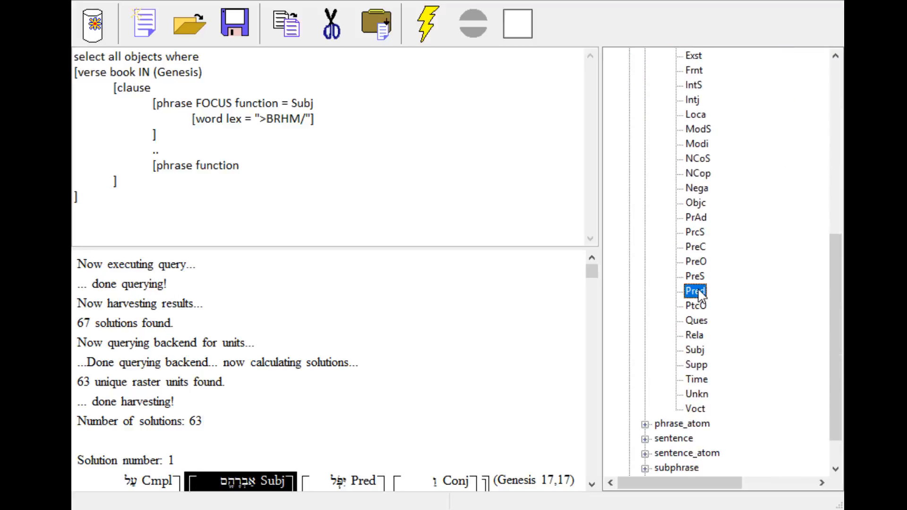
pyautogui.click(278, 162)
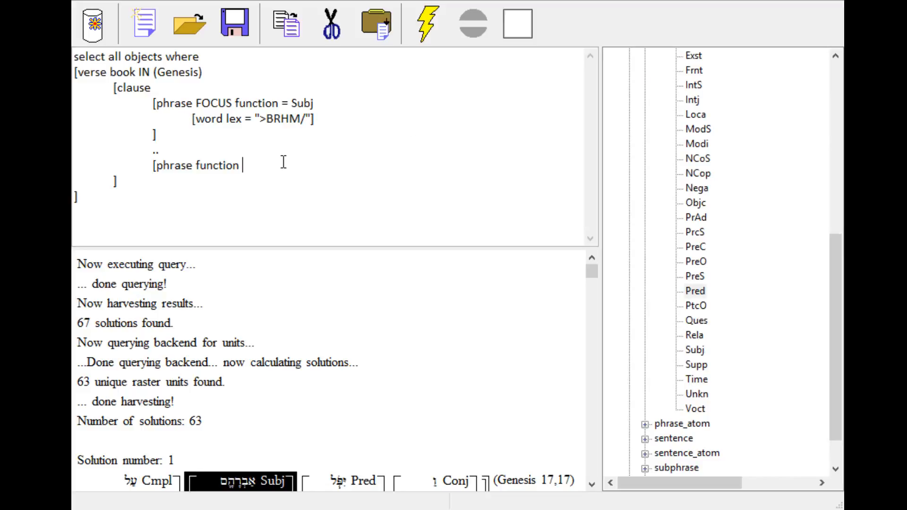
pyautogui.write('= Pred]')
# Move FOCUS from the Subj phrase block to the Pred phrase block and run the query on cleared results.
pyautogui.doubleClick(207, 104)
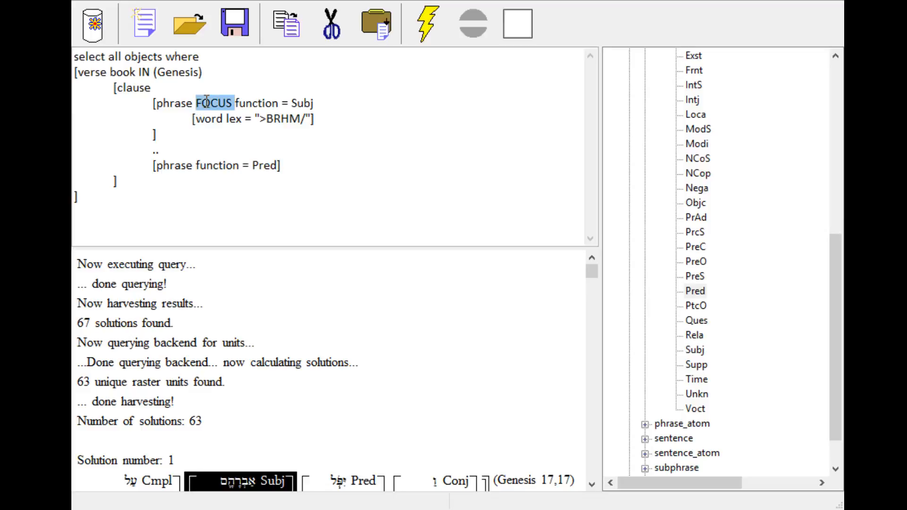
pyautogui.press('Delete')
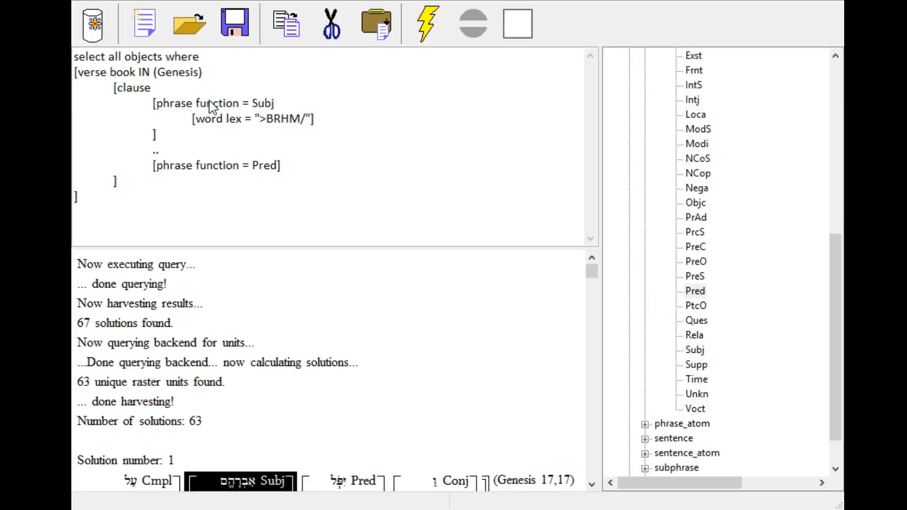
pyautogui.click(195, 165)
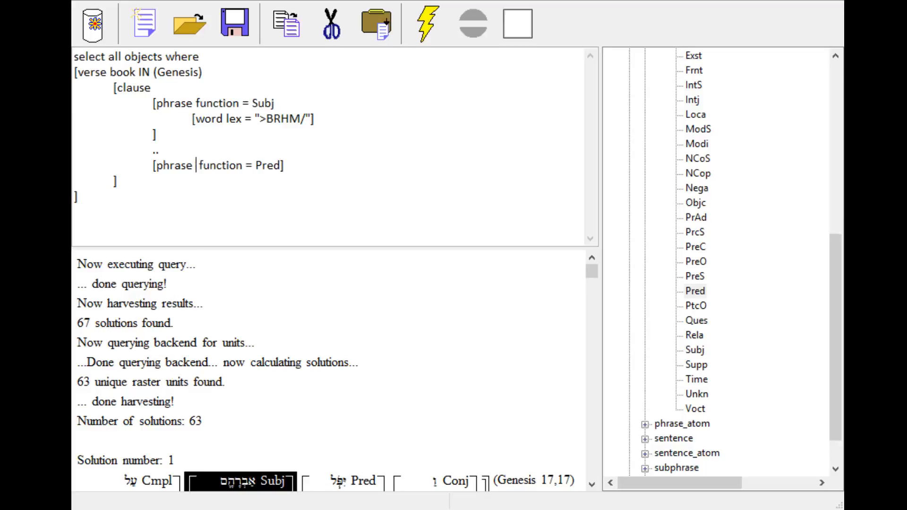
pyautogui.write('FOCUS')
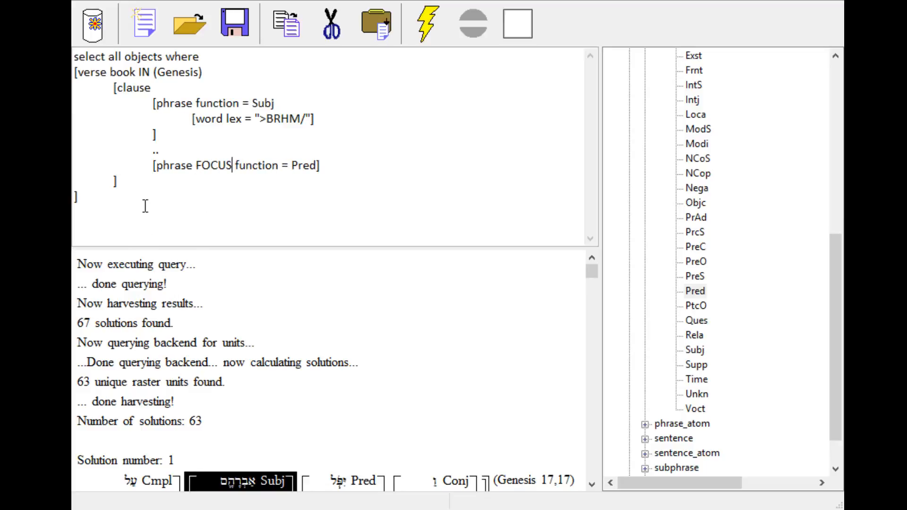
pyautogui.click(518, 23)
pyautogui.click(428, 24)
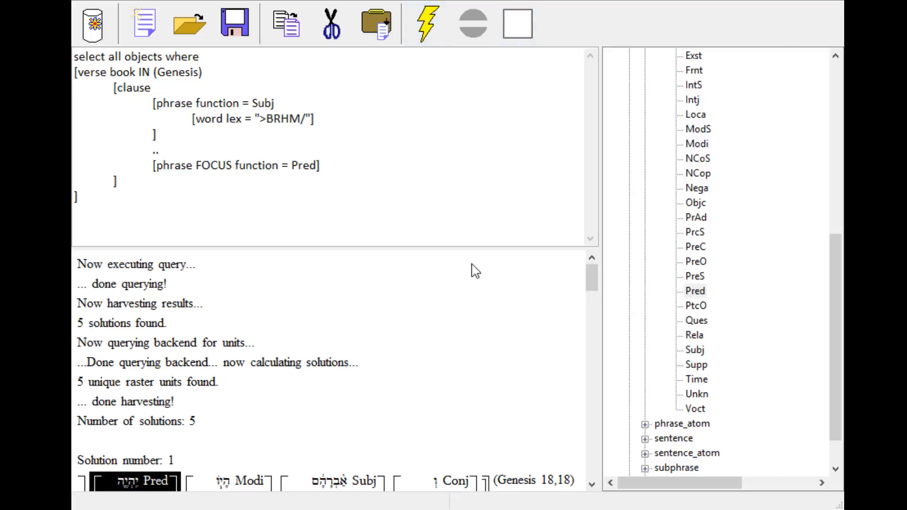
# Copy the whole Emdros query into the 4b query of test_05 in SHEBANQ, replacing its text, and execute it.
pyautogui.hotkey('ctrl', 'a')
pyautogui.hotkey('ctrl', 'c')
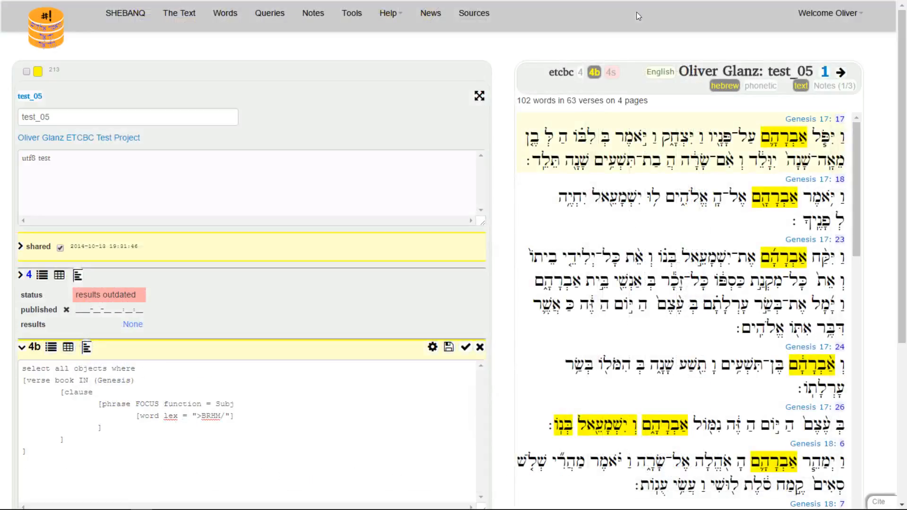
pyautogui.click(206, 419)
pyautogui.hotkey('ctrl', 'a')
pyautogui.hotkey('ctrl', 'v')
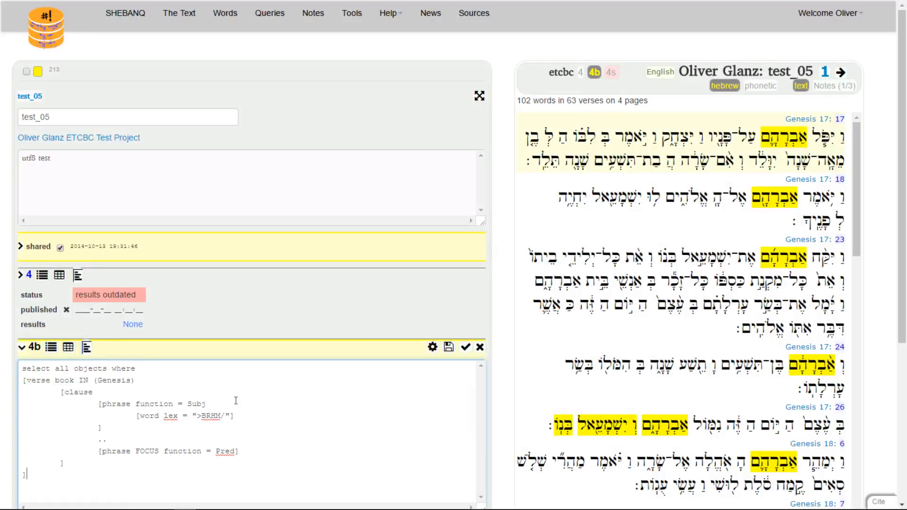
pyautogui.click(432, 347)
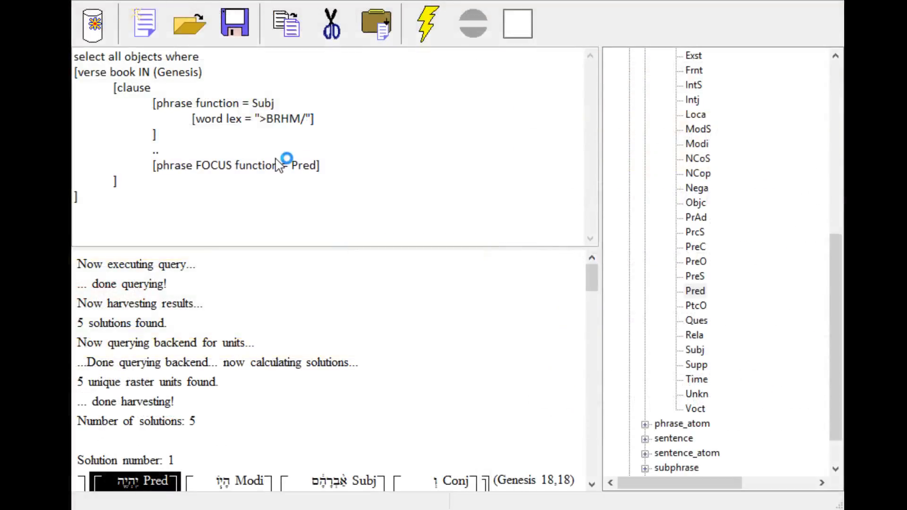
# Back in the Emdros query tool, add an "OR" line below the closed clause block, with an empty line after it.
pyautogui.hotkey('ctrl', 'a')
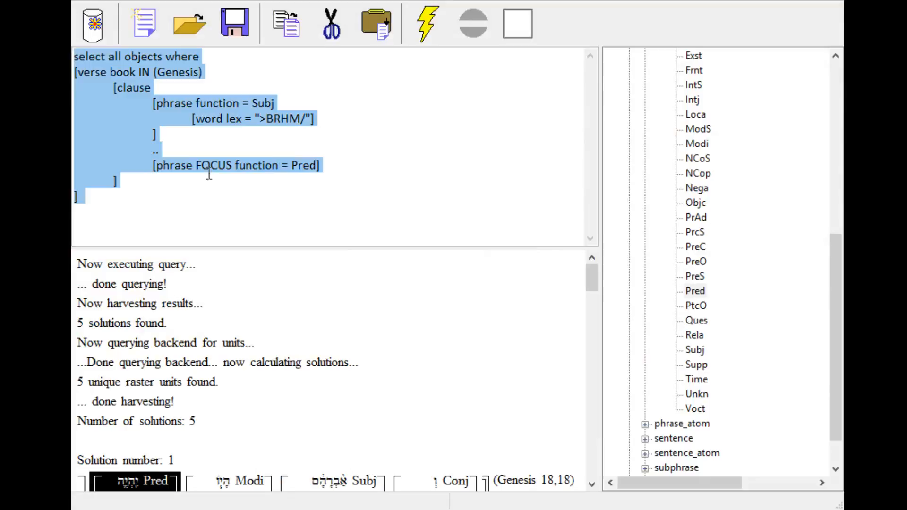
pyautogui.click(174, 169)
pyautogui.click(96, 198)
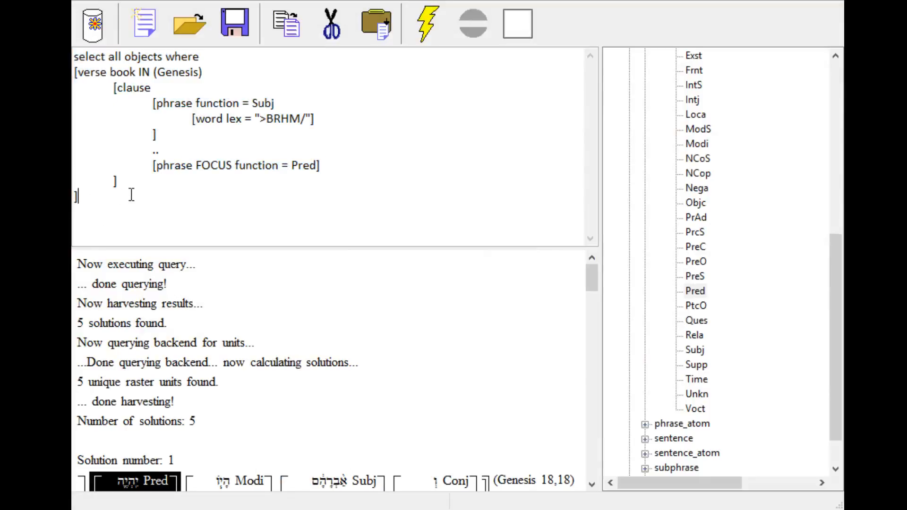
pyautogui.click(144, 182)
pyautogui.press('Return')
pyautogui.write('OR')
pyautogui.press('Return')
# Duplicate the complete clause block onto the empty line below "OR".
pyautogui.moveTo(123, 185); pyautogui.dragTo(75, 88)
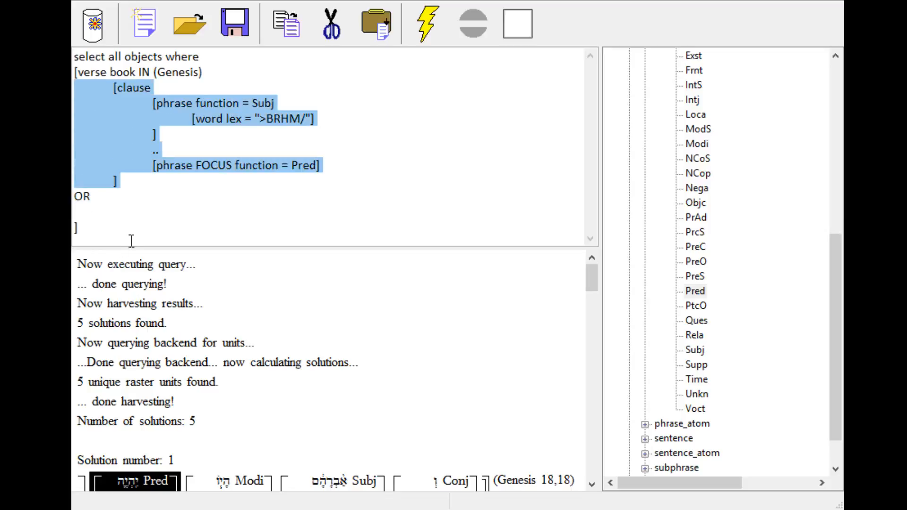
pyautogui.hotkey('ctrl', 'c')
pyautogui.click(107, 212)
pyautogui.hotkey('ctrl', 'v')
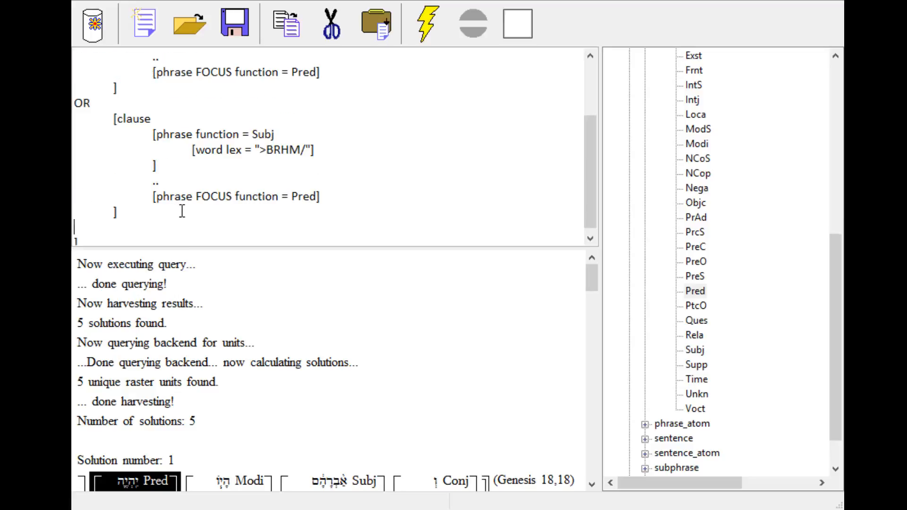
# Indent the "OR" line one level to align it with the clause blocks.
pyautogui.doubleClick(83, 99)
pyautogui.click(83, 99)
pyautogui.press('Tab')
pyautogui.press('Return')
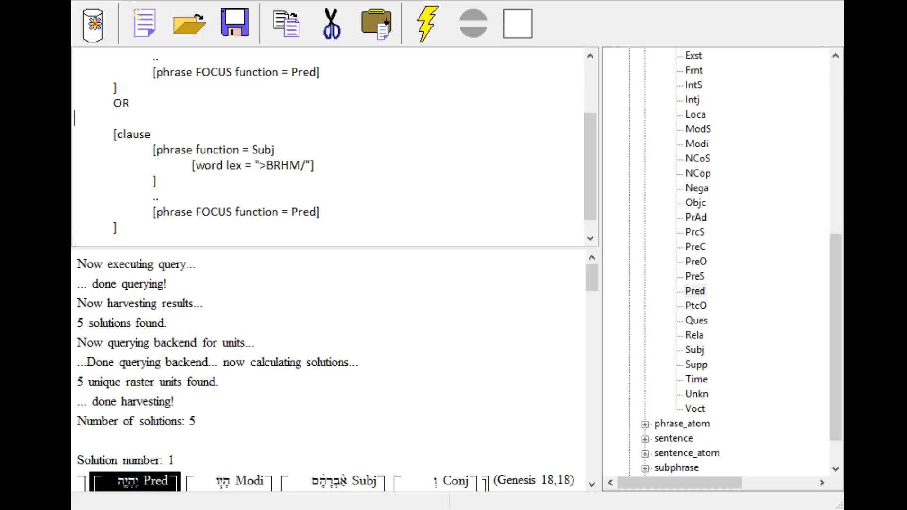
# In the second clause block, move the "[phrase FOCUS function = Pred]" line above the Subj phrase block.
pyautogui.click(115, 226)
pyautogui.hotkey('shift', 'Home')
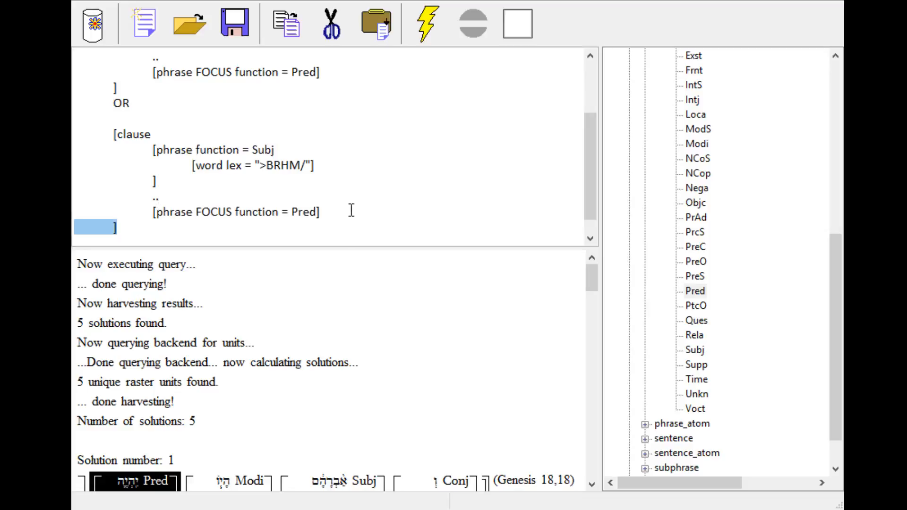
pyautogui.moveTo(350, 209); pyautogui.dragTo(80, 208)
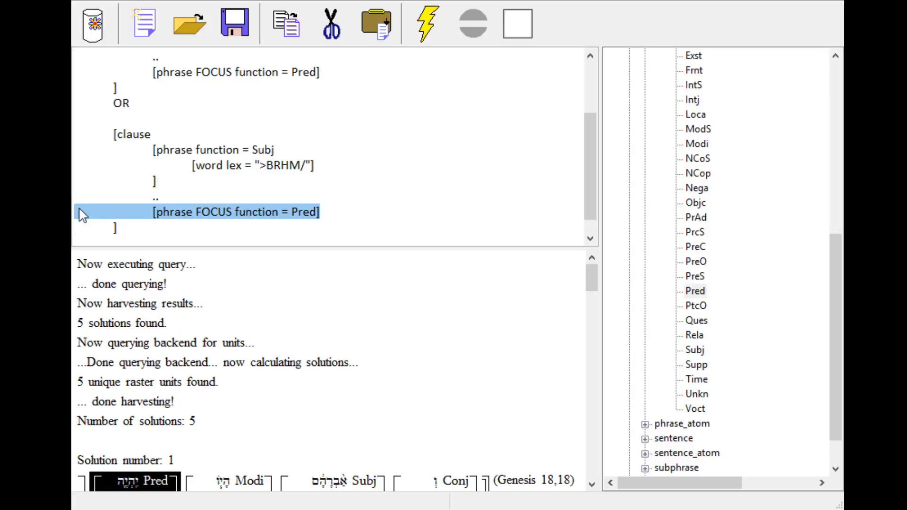
pyautogui.press('Delete')
pyautogui.click(182, 132)
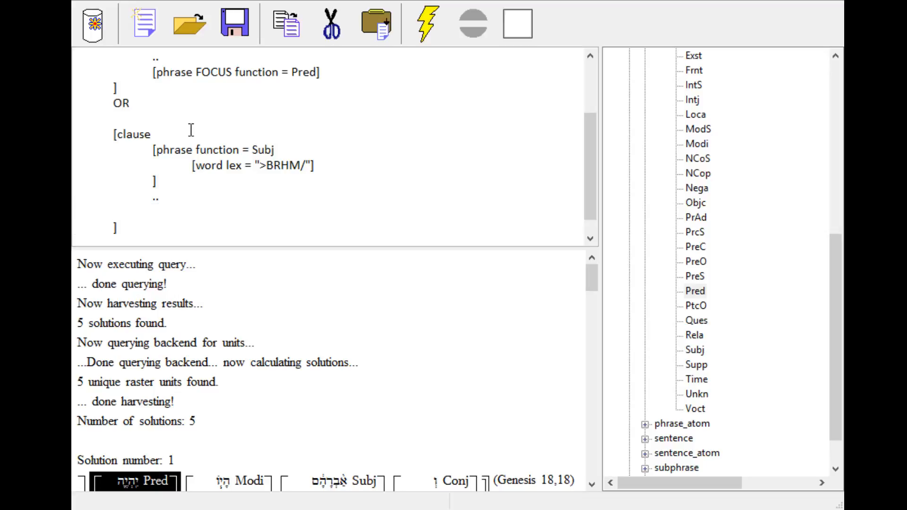
pyautogui.press('Return')
pyautogui.hotkey('ctrl', 'v')
# Remove the blank line below "OR" and add an indented ".." line between the second clause's Pred and Subj phrases.
pyautogui.click(137, 118)
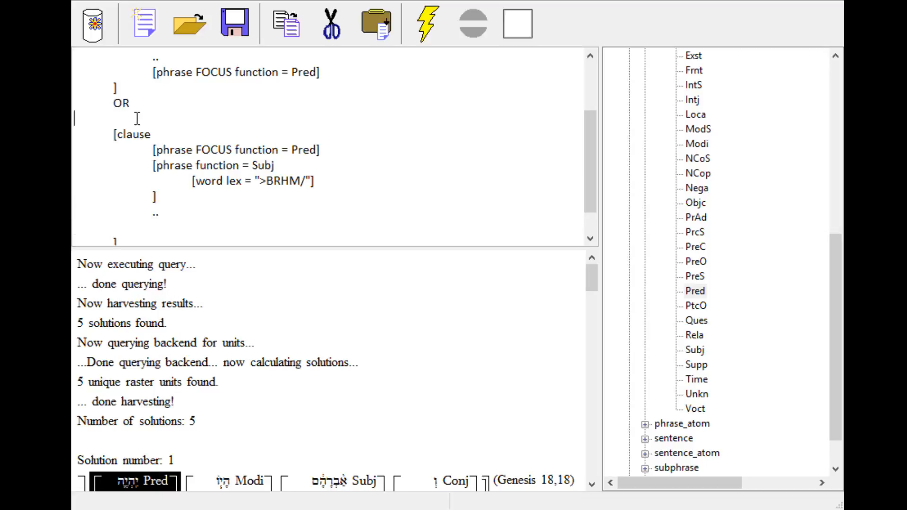
pyautogui.press('BackSpace')
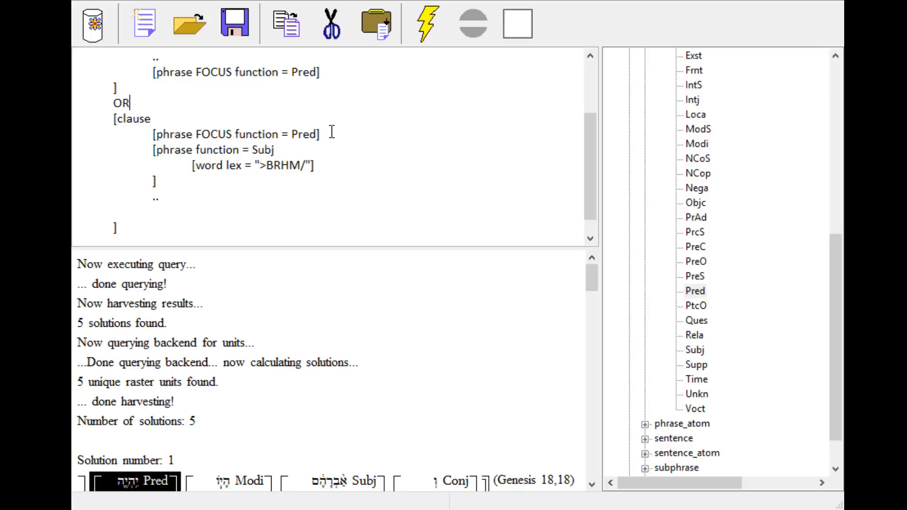
pyautogui.press('Return')
pyautogui.write('..')
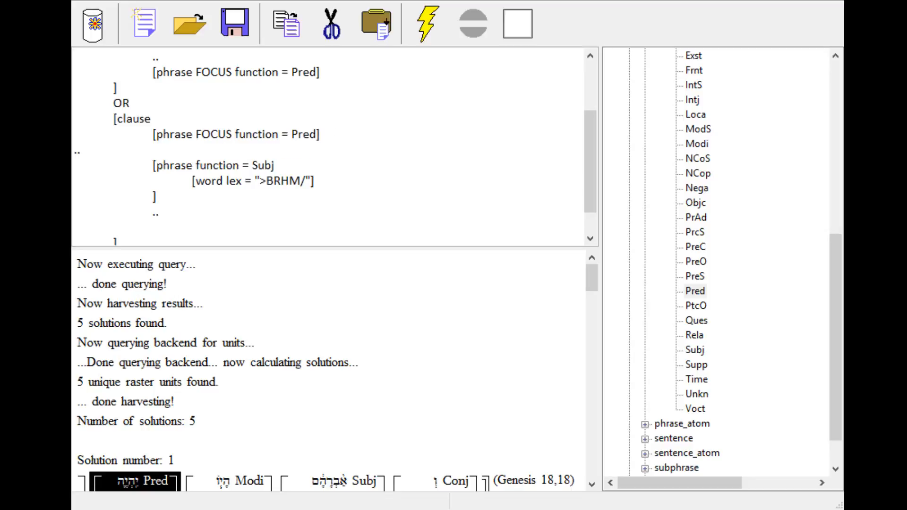
pyautogui.press('Tab')
# Delete the leftover ".." and blank line at the second clause's end, and enlarge the query editor to show the whole query.
pyautogui.click(144, 231)
pyautogui.press('BackSpace')
pyautogui.press('BackSpace')
pyautogui.press('BackSpace')
pyautogui.press('BackSpace')
pyautogui.press('BackSpace')
pyautogui.scroll(2, 414, 189)
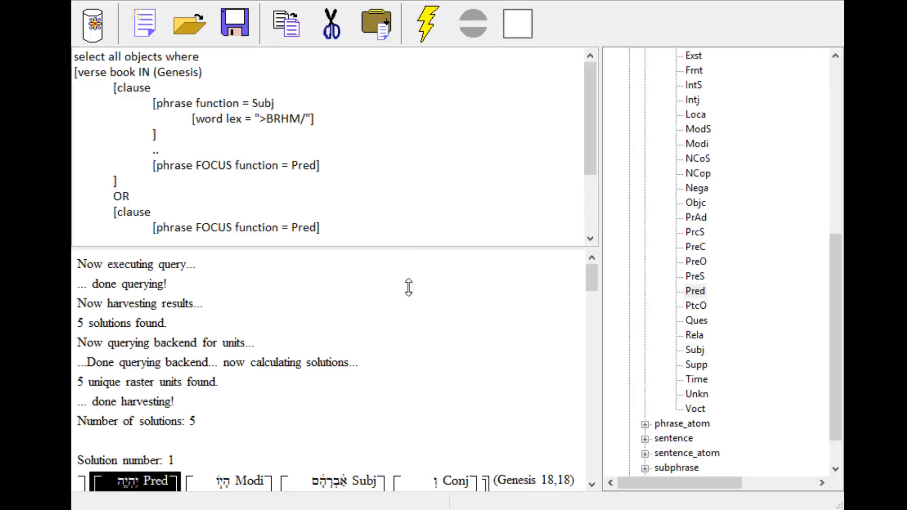
pyautogui.moveTo(409, 287); pyautogui.dragTo(384, 404)
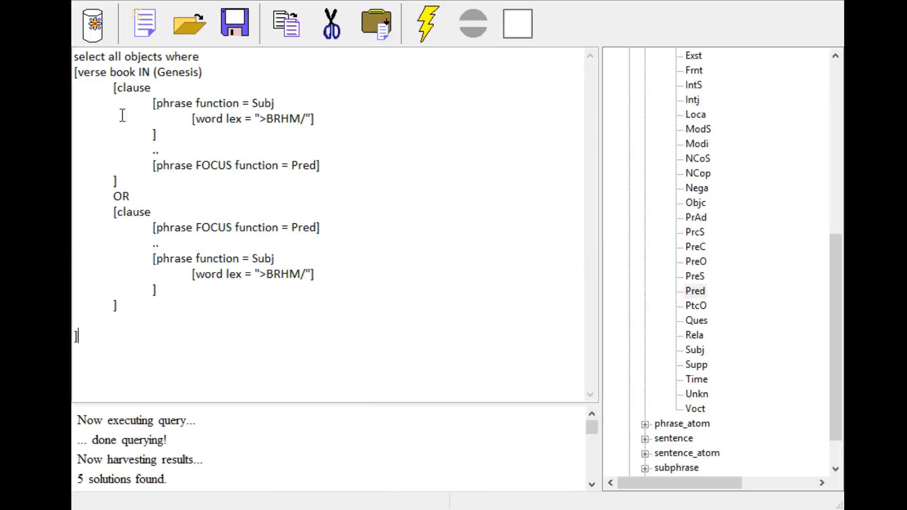
# Compare the two clause blocks joined by OR, examining the order of their Subj and Pred phrases.
pyautogui.moveTo(106, 87); pyautogui.dragTo(123, 180)
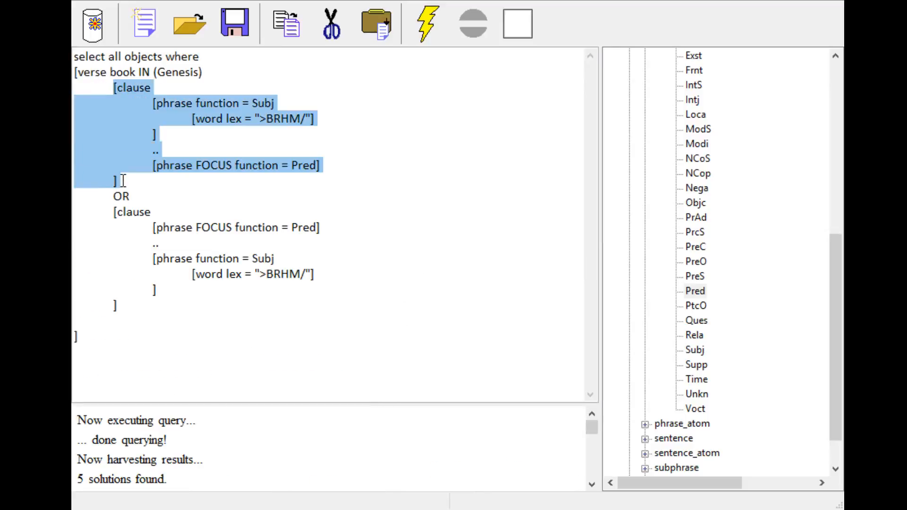
pyautogui.moveTo(106, 212); pyautogui.dragTo(128, 313)
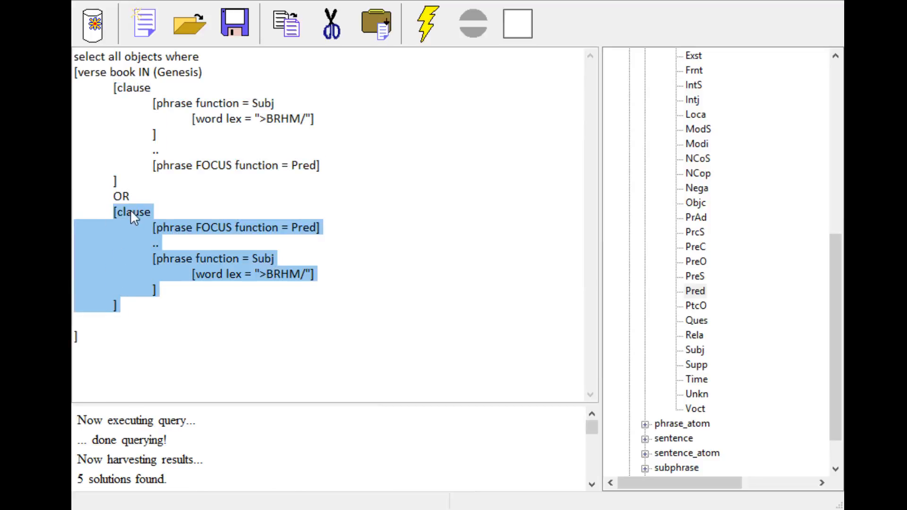
pyautogui.click(160, 123)
pyautogui.click(137, 242)
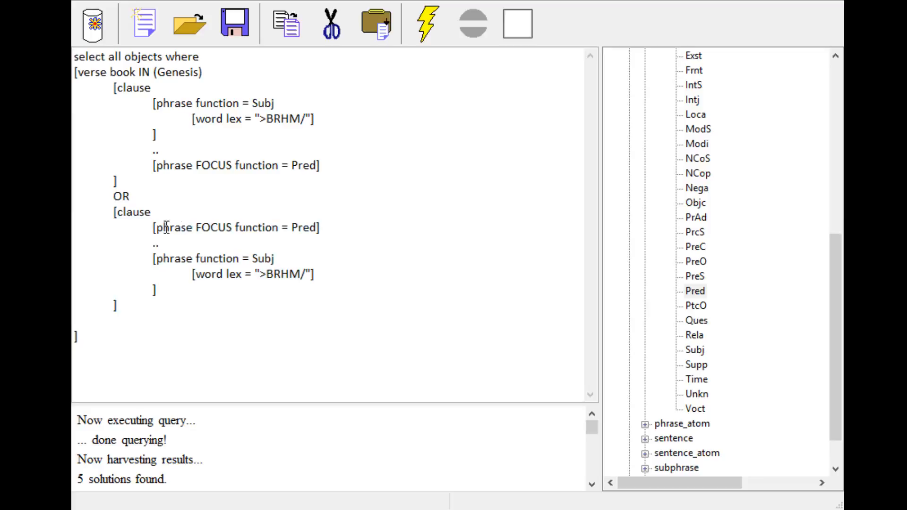
pyautogui.moveTo(151, 227); pyautogui.dragTo(333, 228)
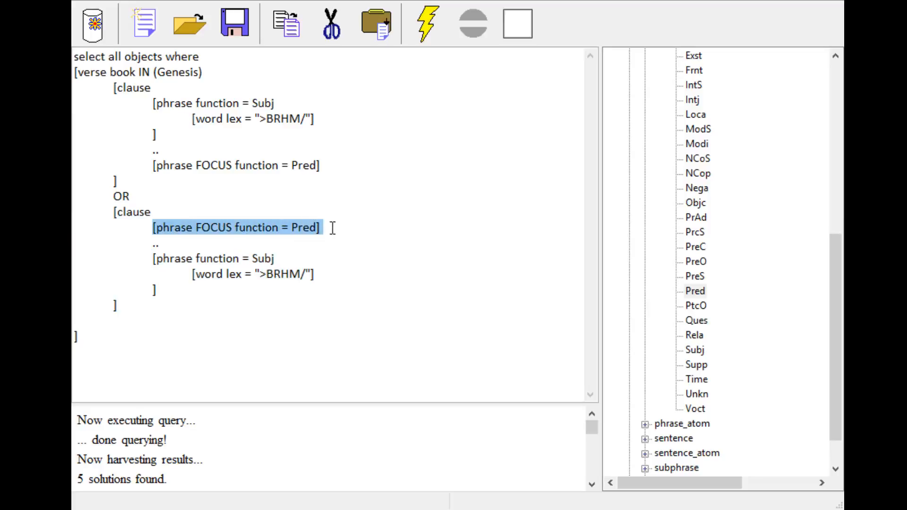
pyautogui.click(265, 103)
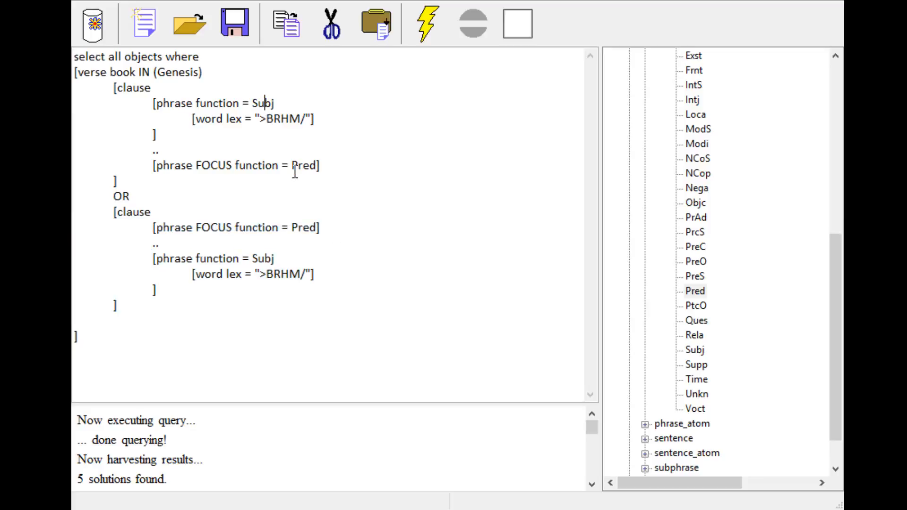
pyautogui.doubleClick(297, 164)
pyautogui.doubleClick(299, 228)
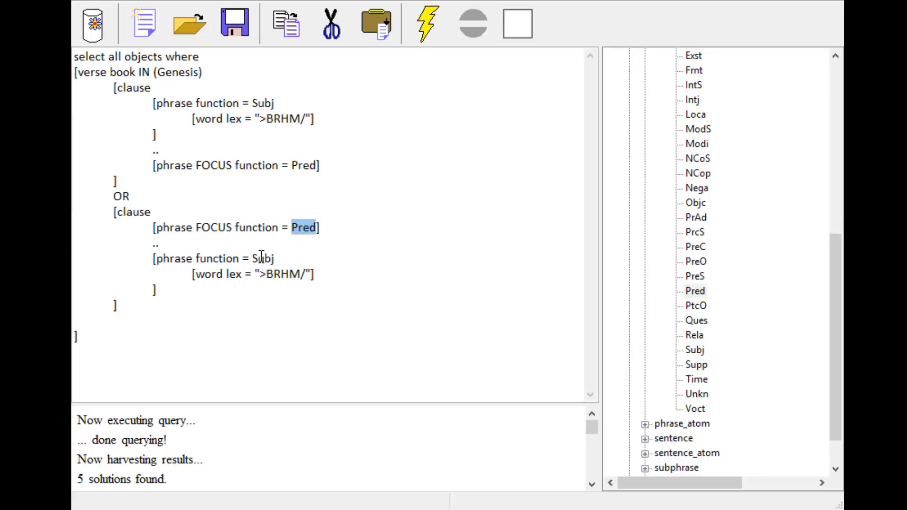
pyautogui.doubleClick(260, 259)
# Clear the previous results and run the combined OR query.
pyautogui.click(514, 24)
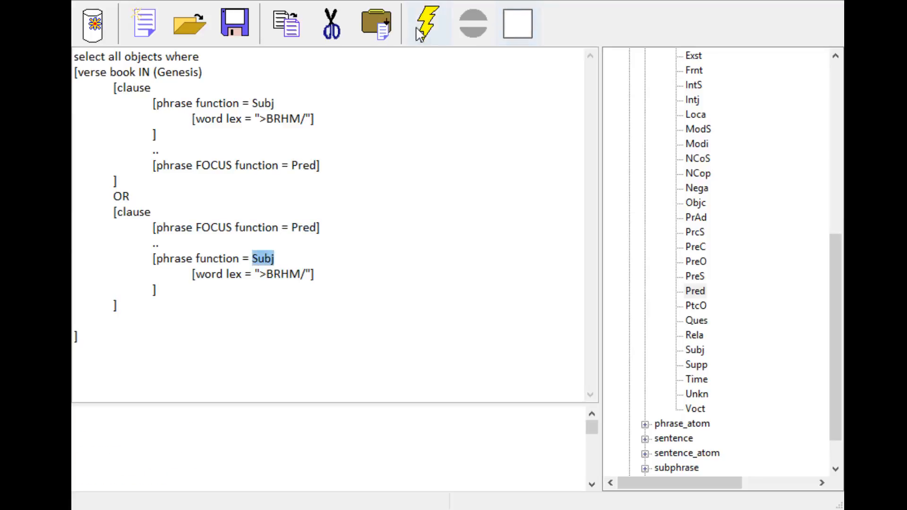
pyautogui.click(423, 27)
# Transfer the combined OR query into the 4b query of test_05 in SHEBANQ, execute it and review the highlighted verses.
pyautogui.click(339, 317)
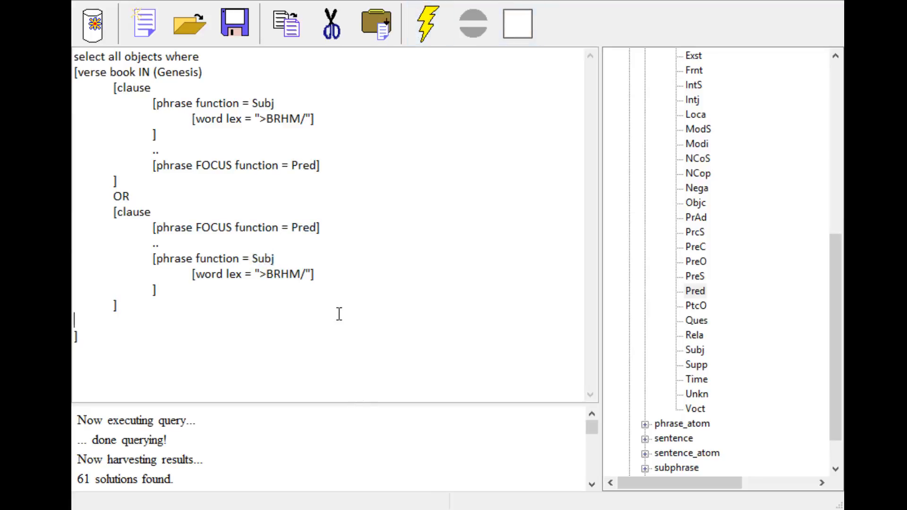
pyautogui.hotkey('ctrl', 'a')
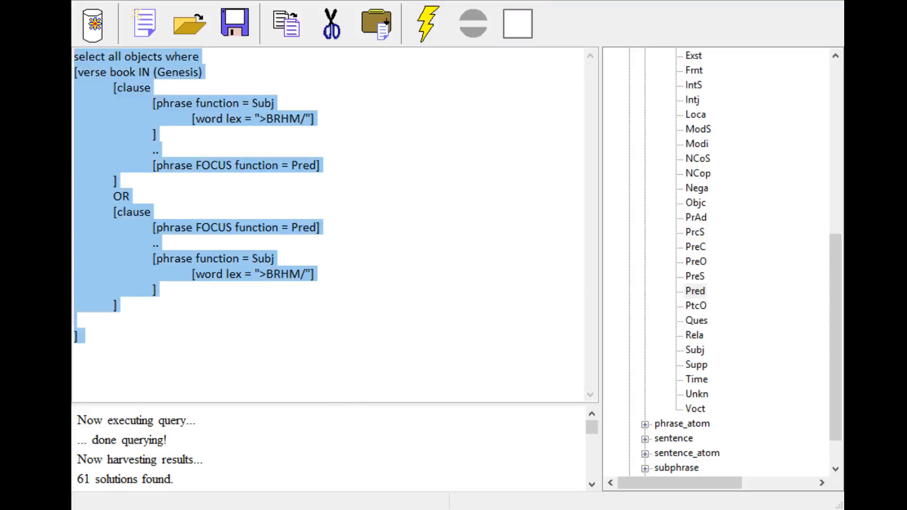
pyautogui.press('Right')
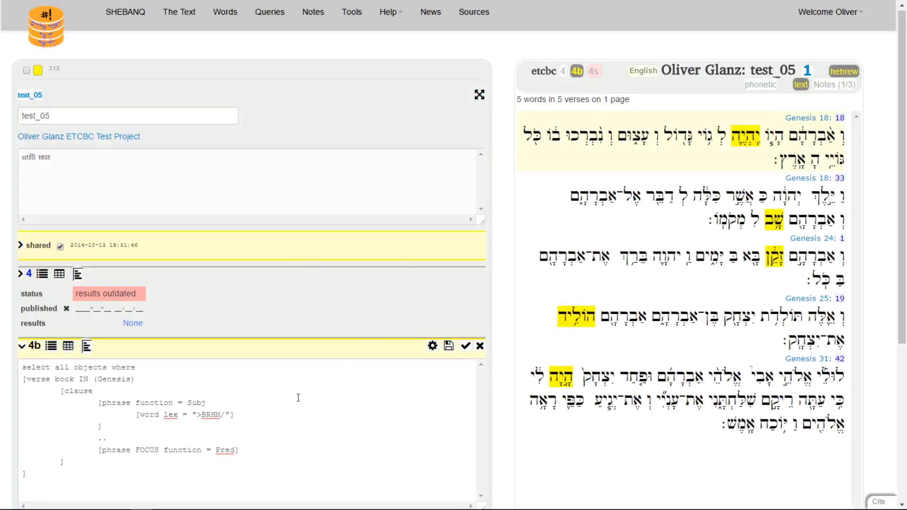
pyautogui.click(299, 398)
pyautogui.write('OR [clause [phrase FOCUS function = Pred] .. [phrase function = Subj [word lex = ">BRHM/"] ] ]')
pyautogui.click(432, 347)
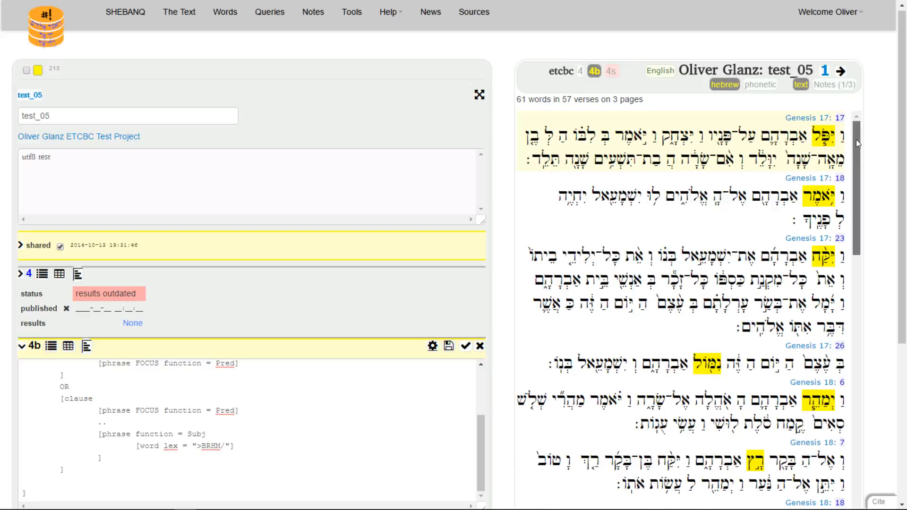
pyautogui.moveTo(856, 140); pyautogui.dragTo(878, 127)
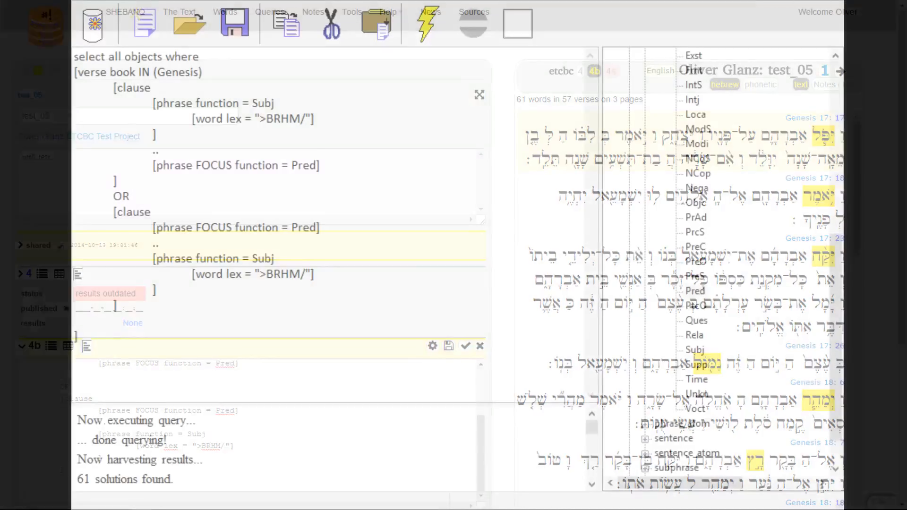
# Back in the Emdros query tool, reopen the phrase object type and examine the values of its function feature.
pyautogui.hotkey('ctrl', 'a')
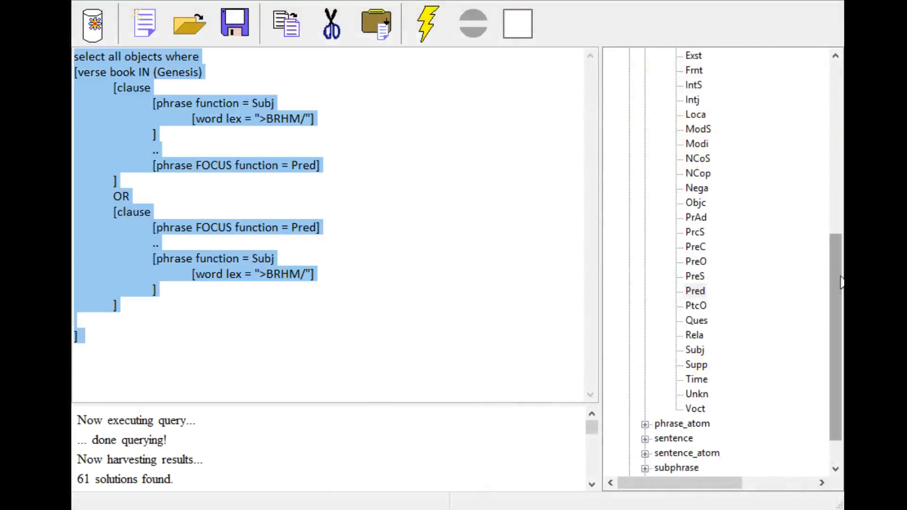
pyautogui.moveTo(840, 282); pyautogui.dragTo(696, 117)
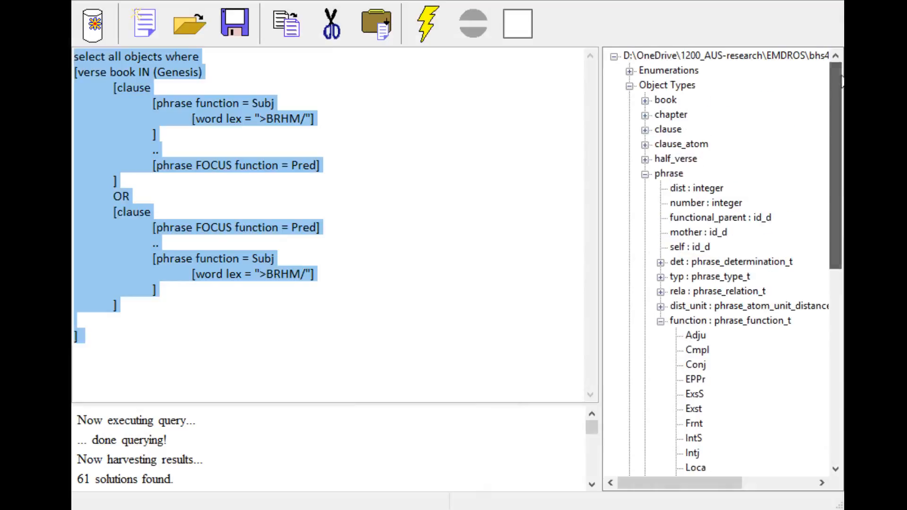
pyautogui.click(646, 175)
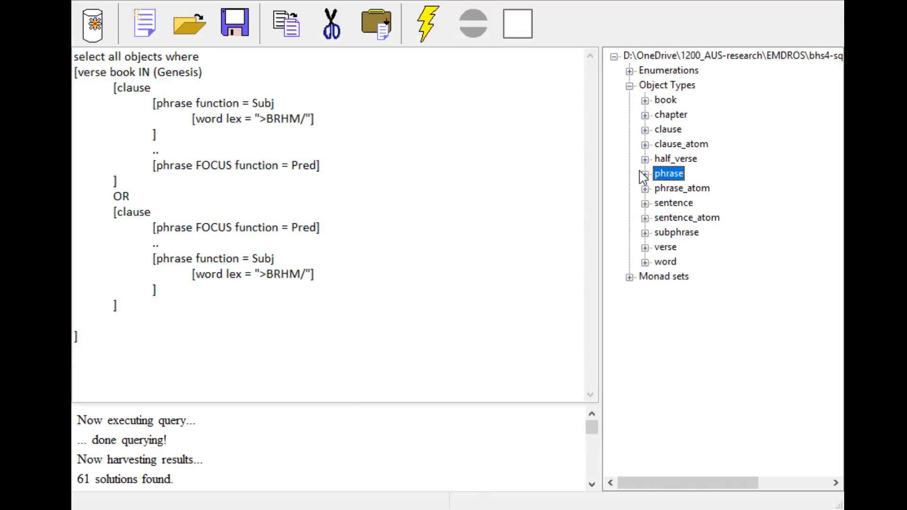
pyautogui.click(643, 174)
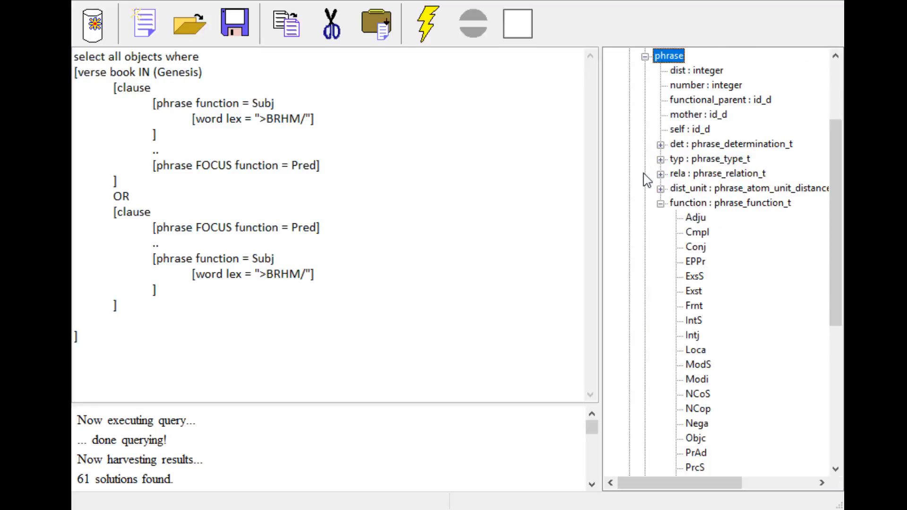
pyautogui.click(660, 204)
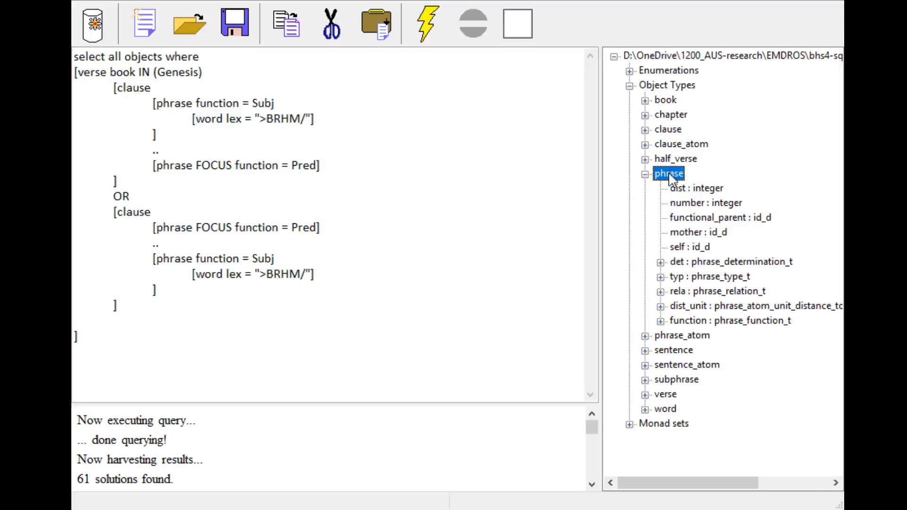
pyautogui.click(660, 321)
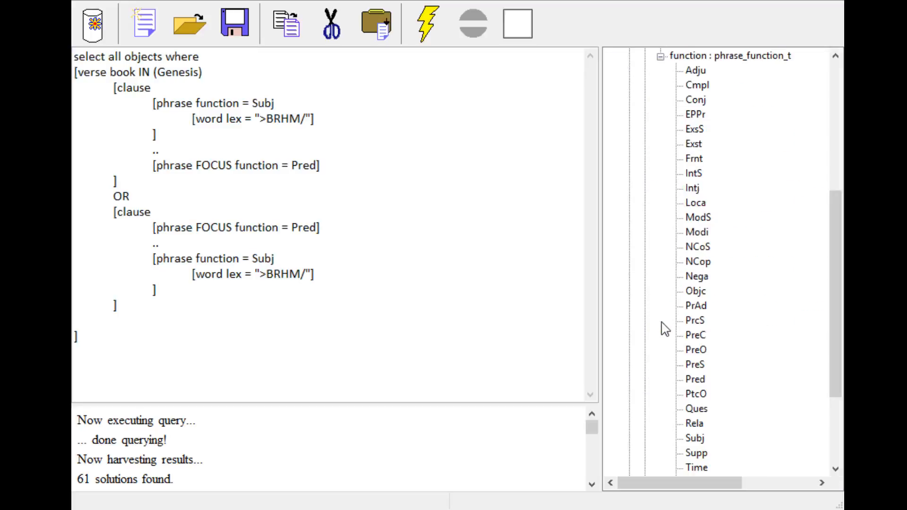
pyautogui.scroll(4, 739, 259)
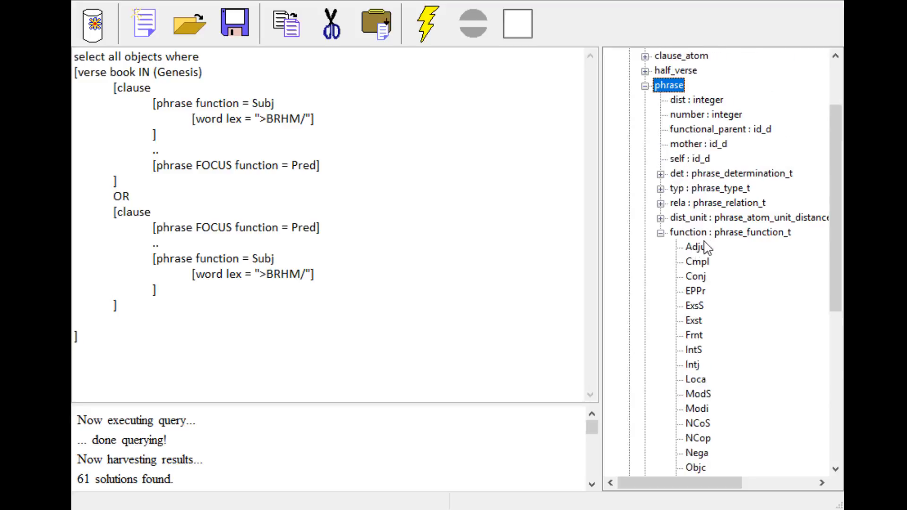
# Collapse the phrase object type, expand word, and examine the values of its sp part-of-speech feature, selecting verb.
pyautogui.scroll(2, 707, 247)
pyautogui.click(645, 174)
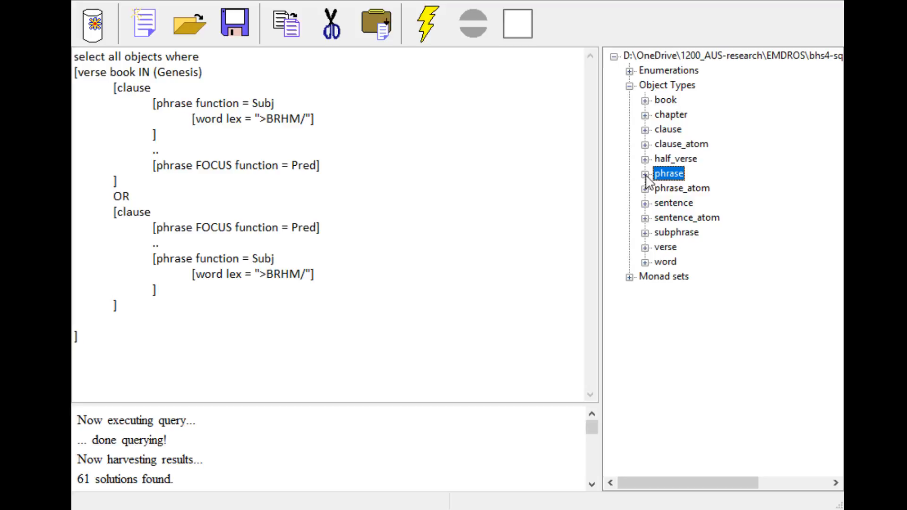
pyautogui.click(644, 262)
pyautogui.scroll(-6, 735, 278)
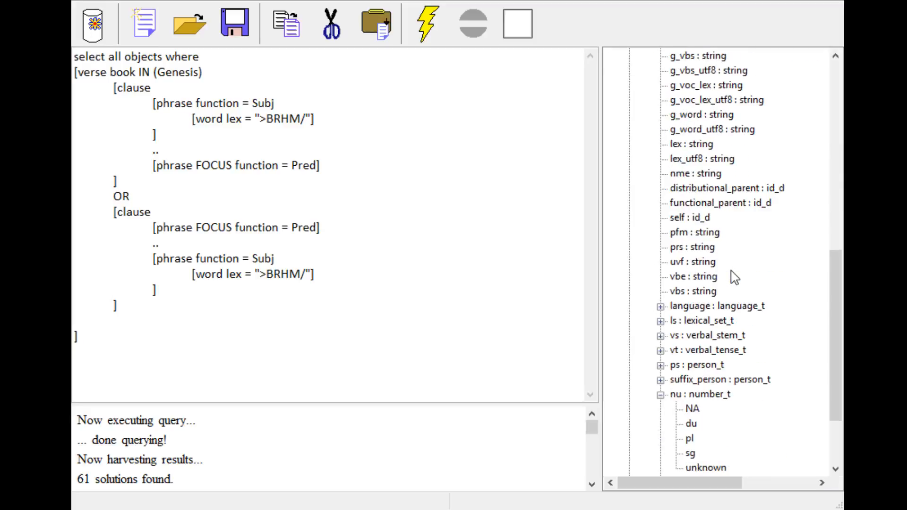
pyautogui.scroll(-3, 709, 357)
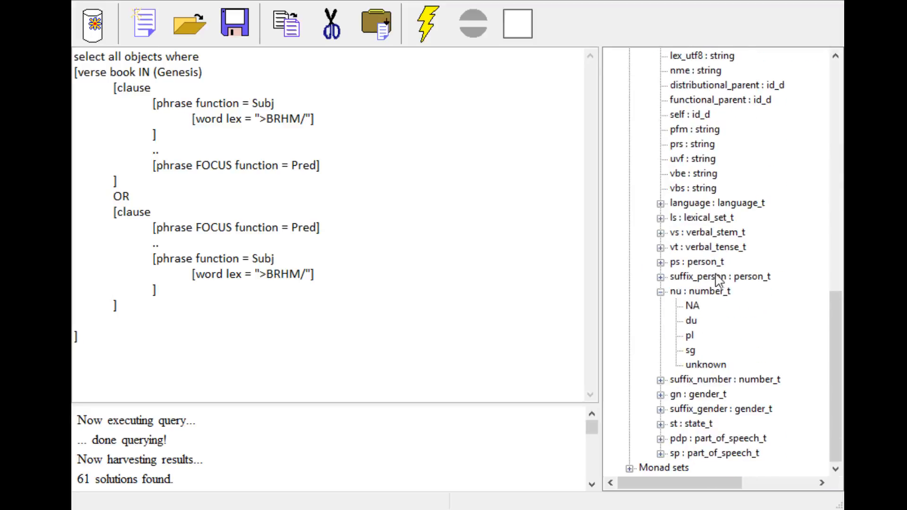
pyautogui.click(660, 454)
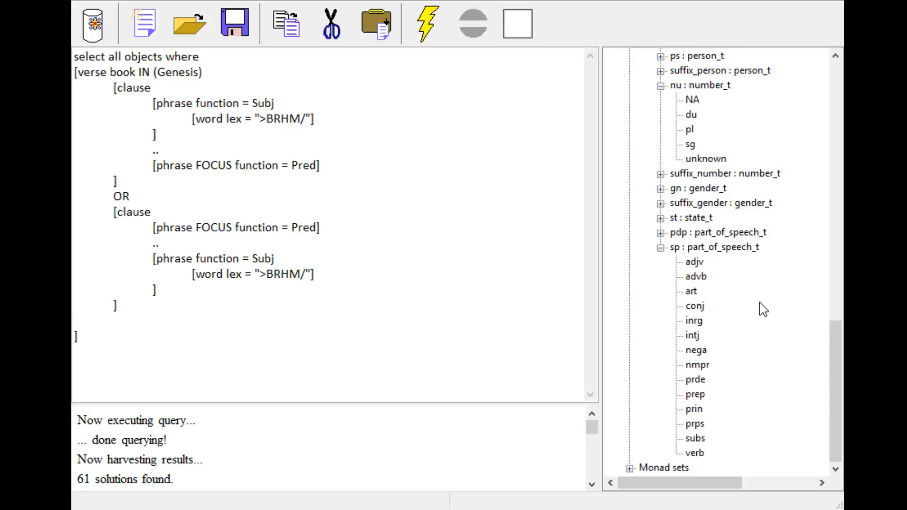
pyautogui.click(697, 457)
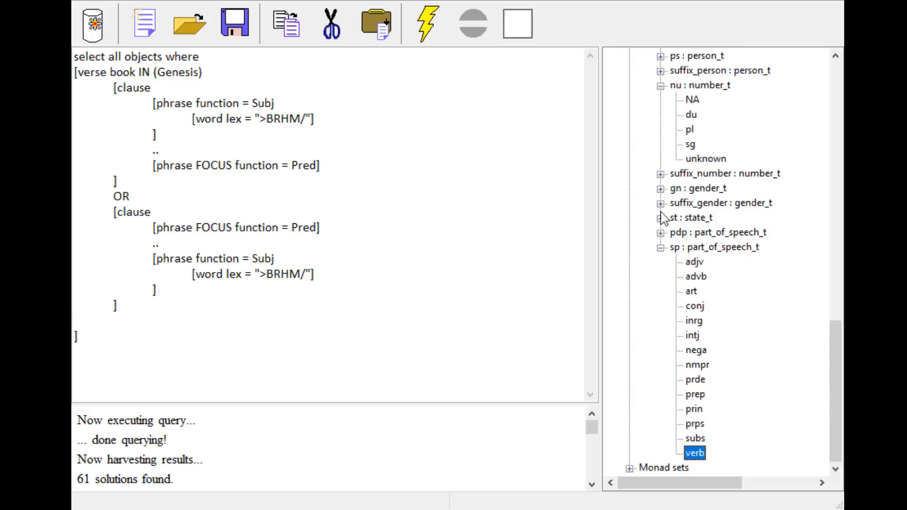
# Expand the word object's ps person feature and examine its person values, including p1 and p2.
pyautogui.scroll(3, 662, 225)
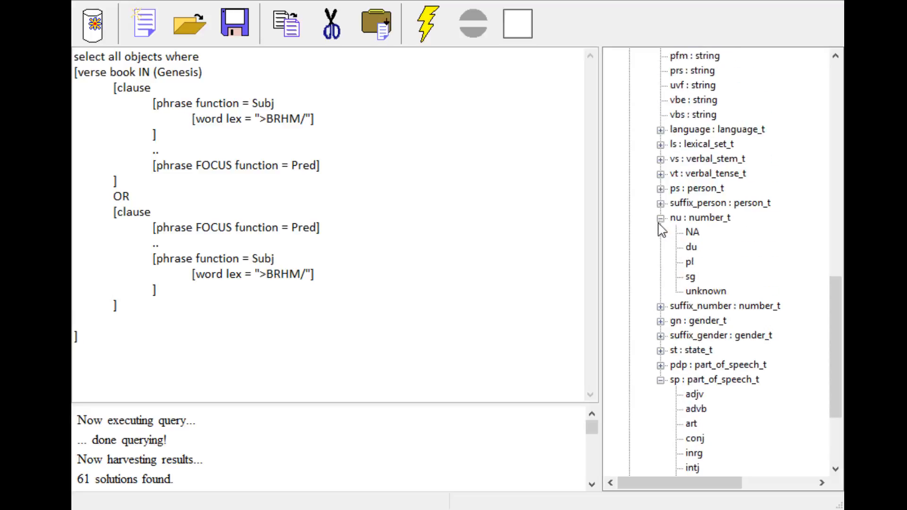
pyautogui.click(661, 189)
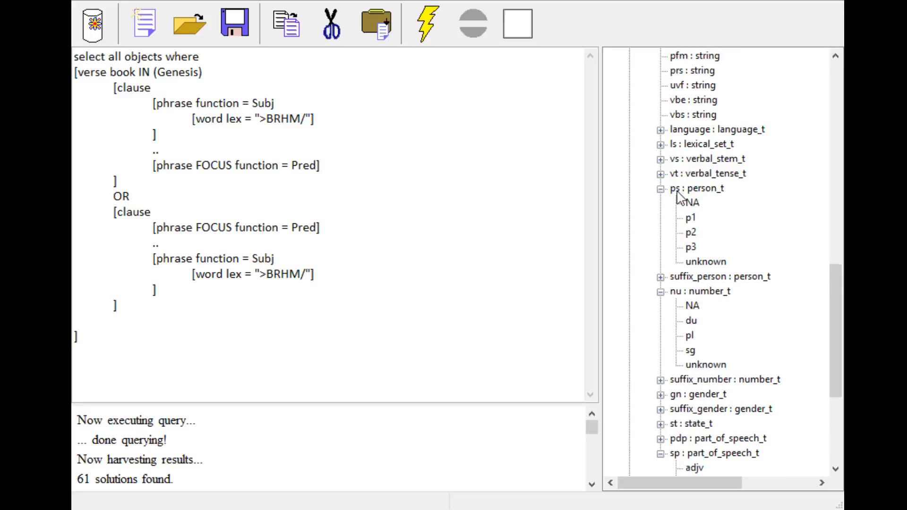
pyautogui.click(679, 191)
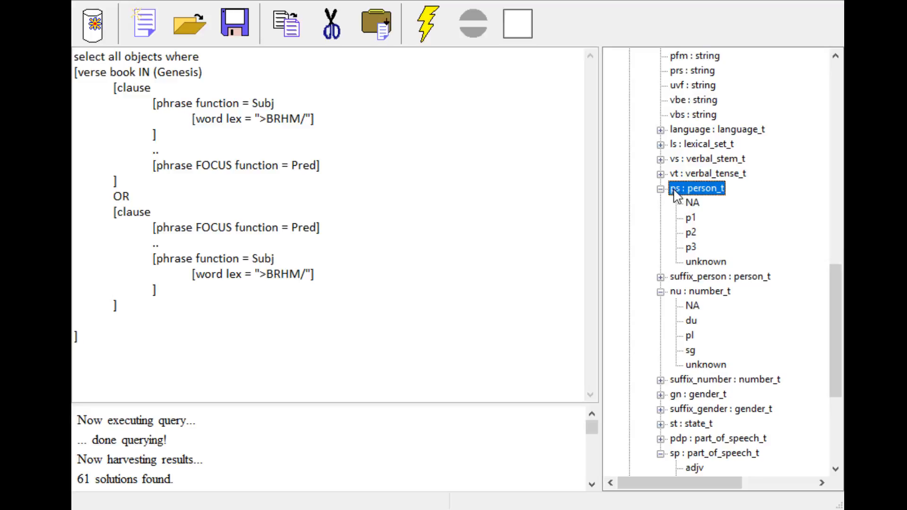
pyautogui.click(690, 218)
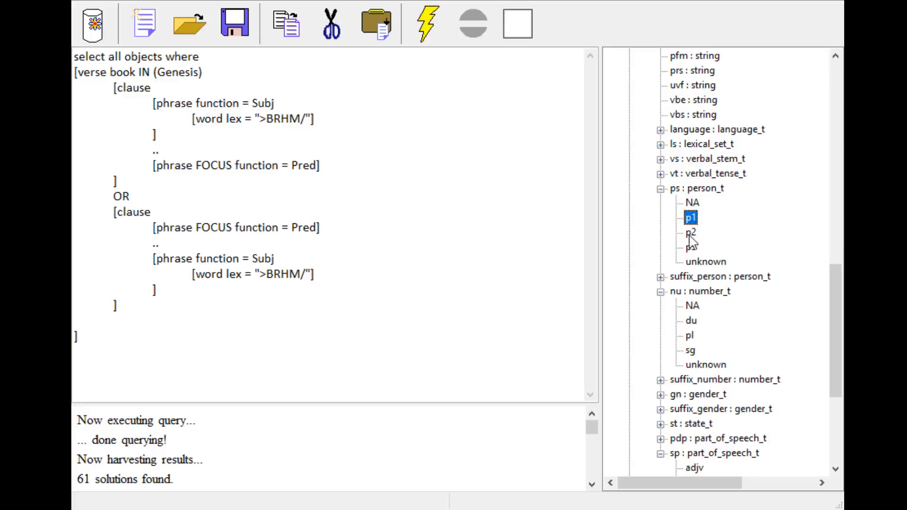
pyautogui.click(692, 233)
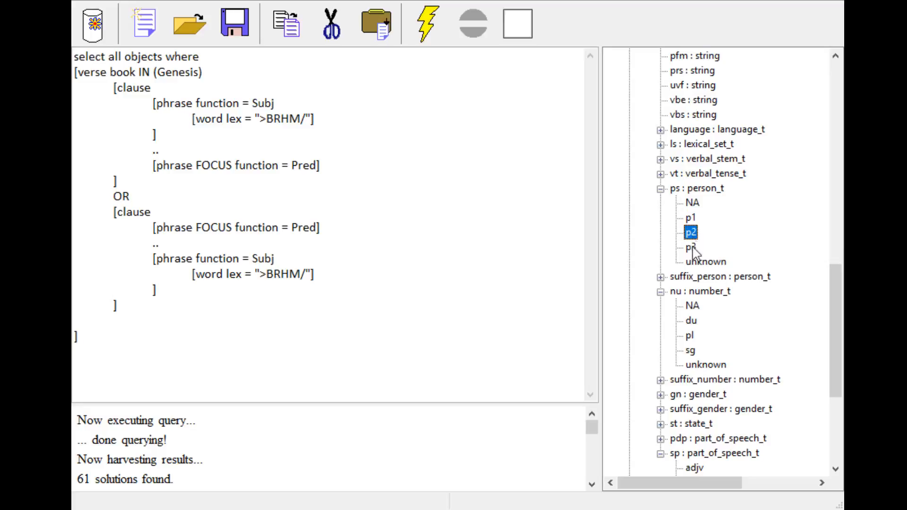